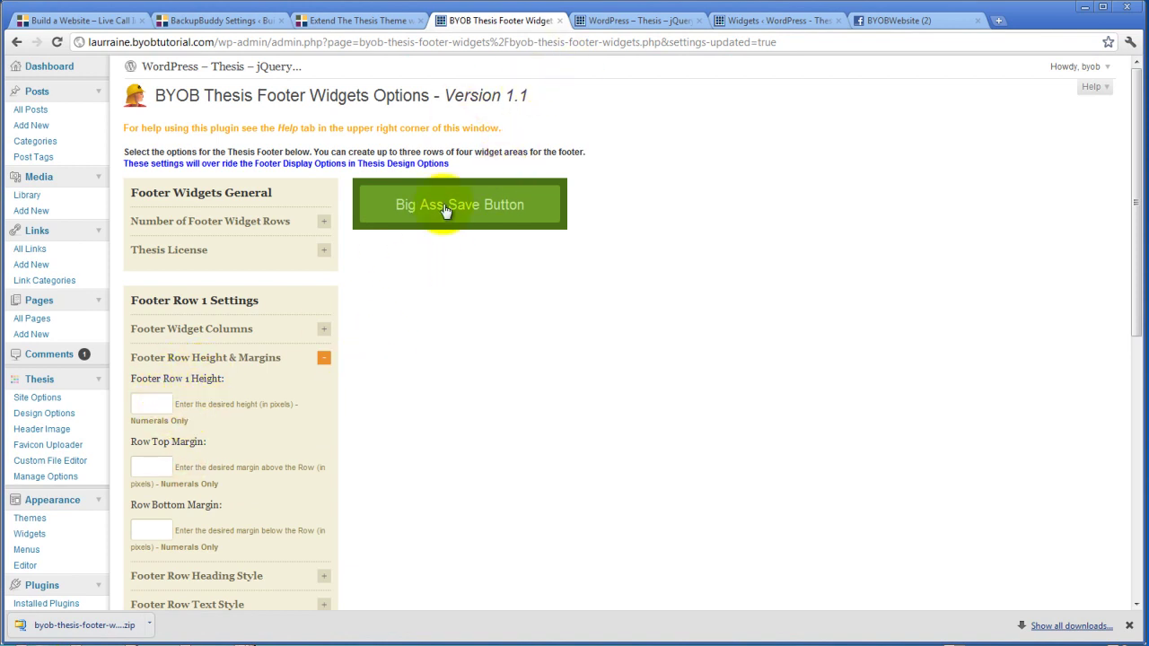
Go from the Widgets page to the live fruit page to view its four-column footer
{"action": "left_click", "coordinate": [757, 20]}
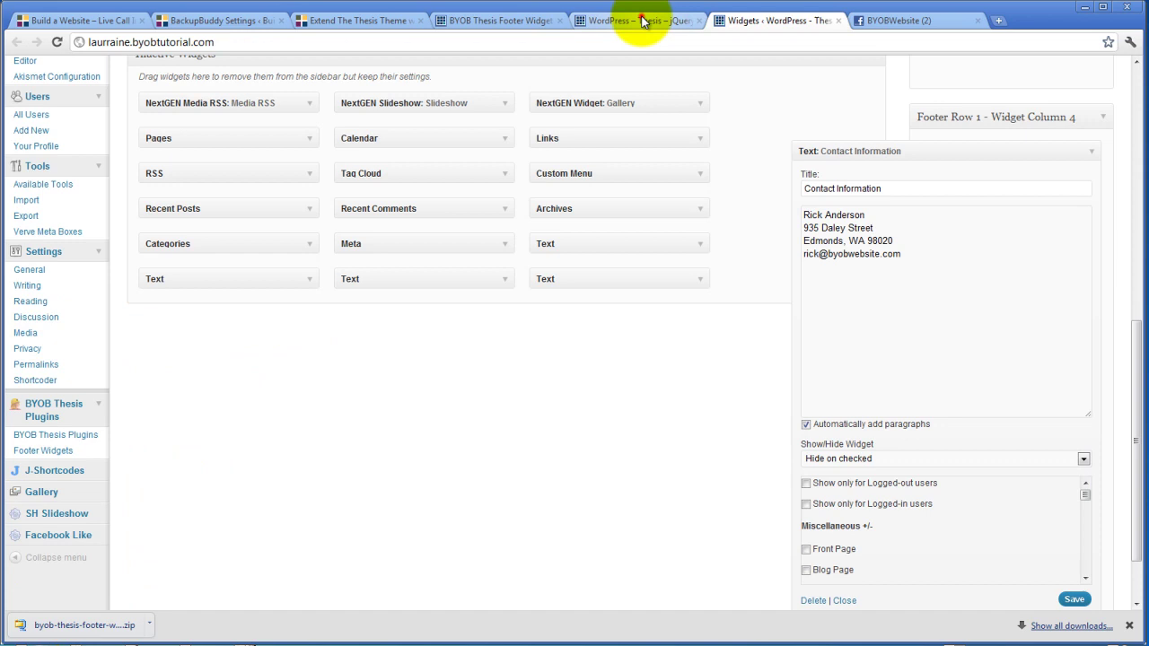
{"action": "left_click", "coordinate": [660, 18]}
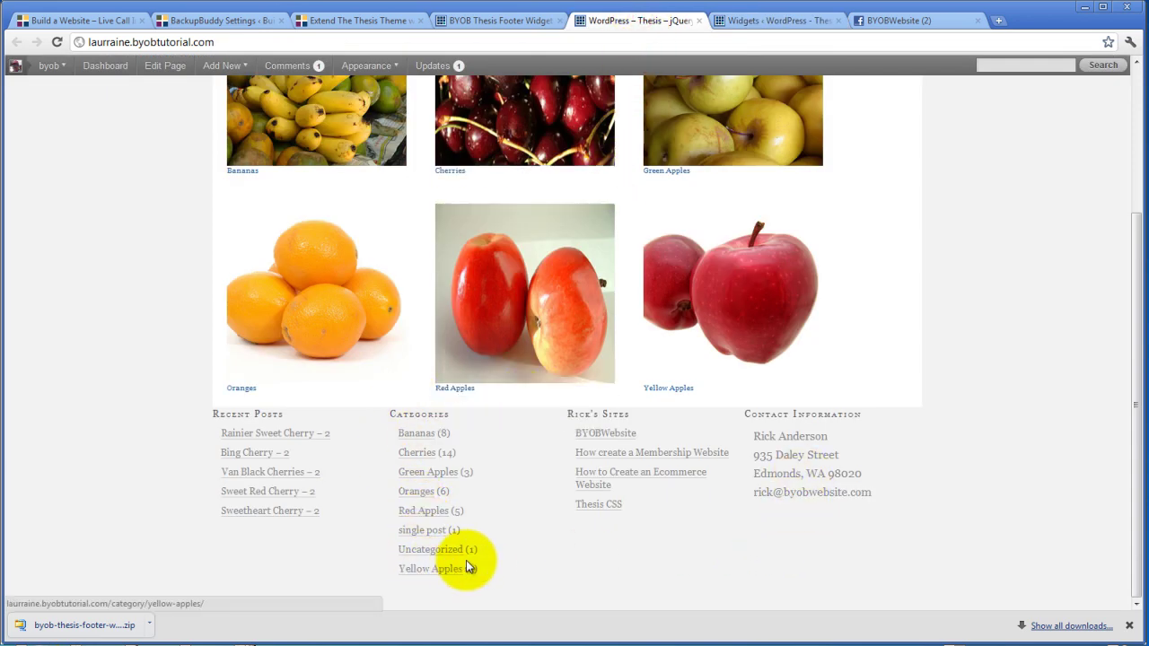
Set the footer row height to 300, save, and reload the live site to check it
{"action": "left_click", "coordinate": [475, 20]}
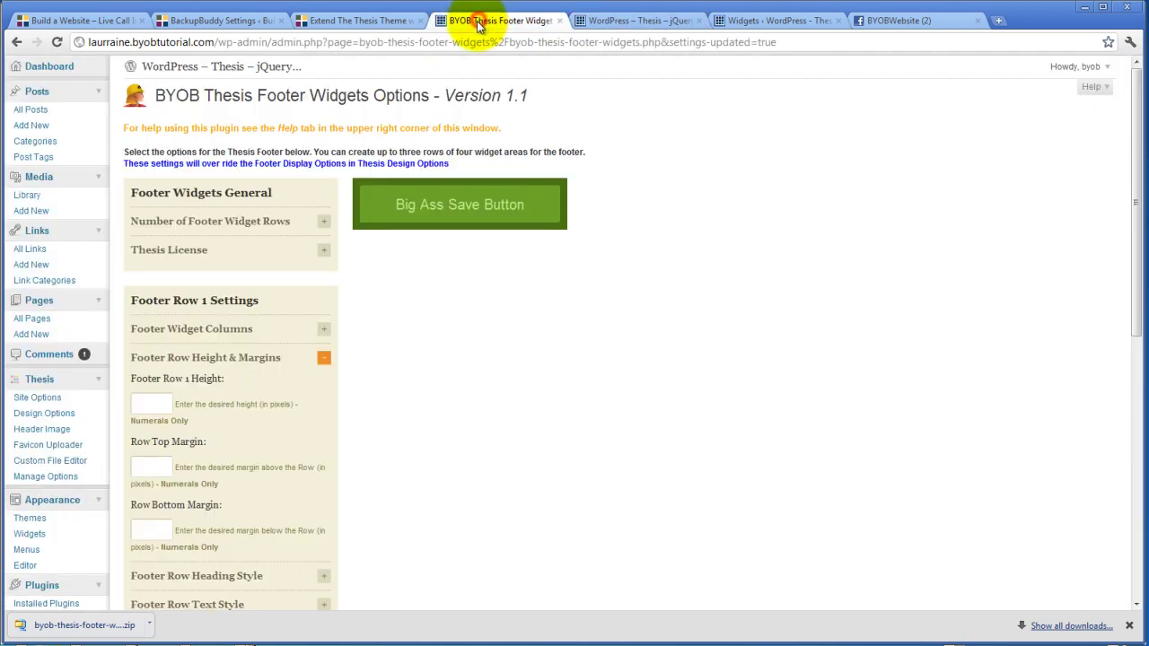
{"action": "left_click", "coordinate": [151, 404]}
{"action": "type", "text": "300"}
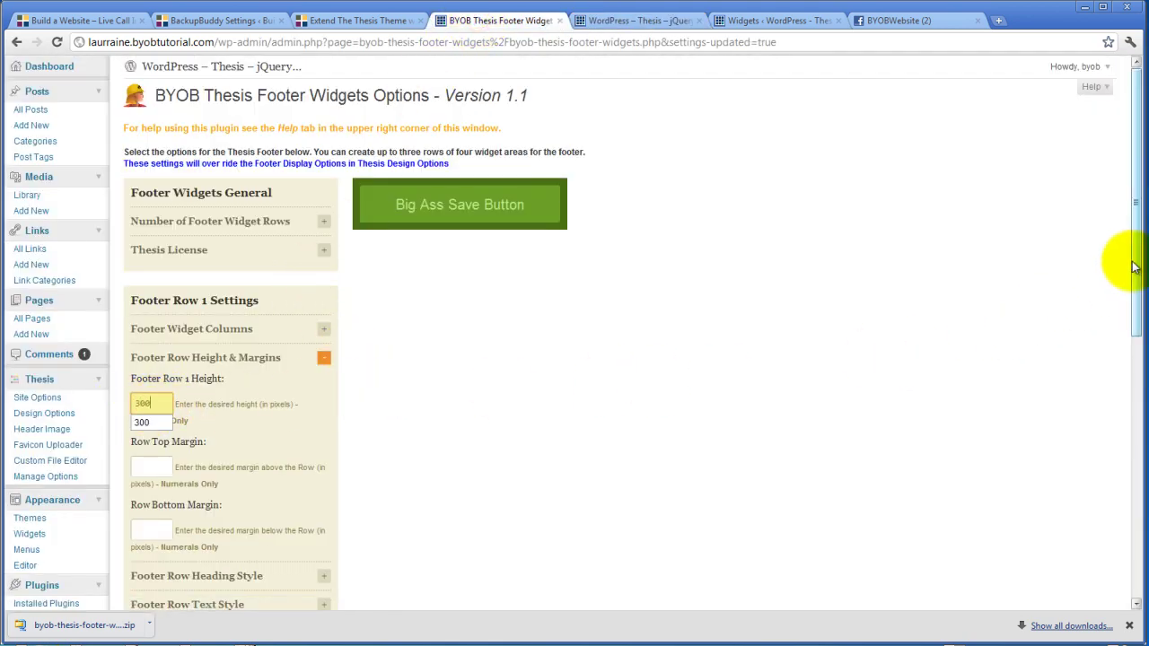
{"action": "left_click", "coordinate": [246, 399]}
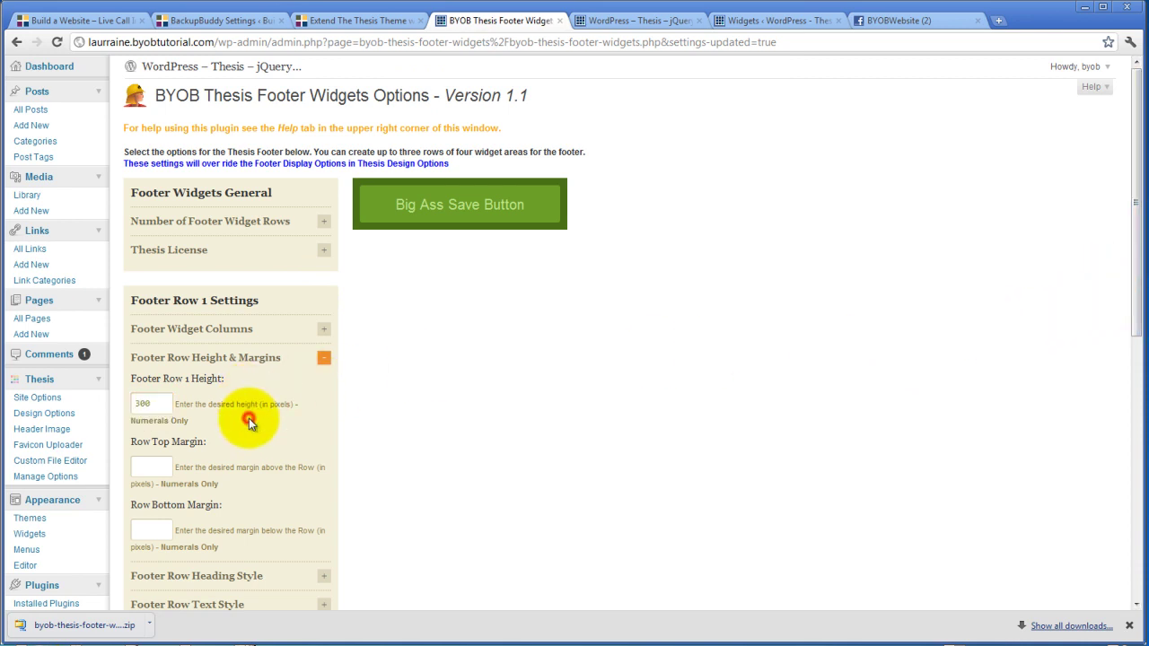
{"action": "left_click", "coordinate": [443, 217]}
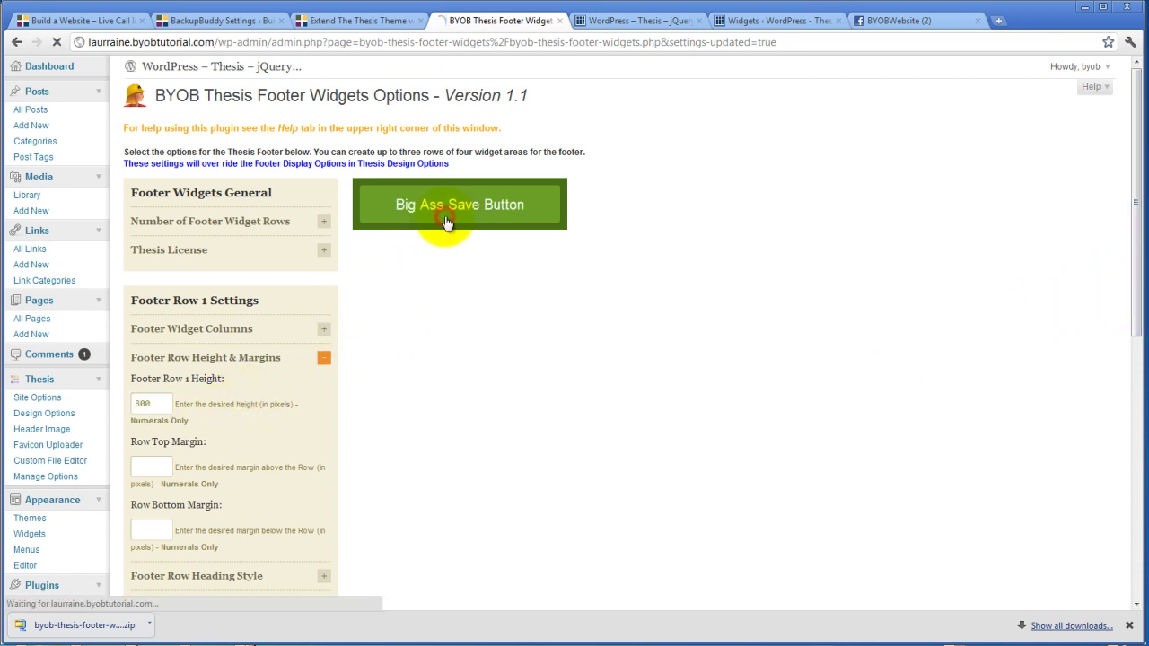
{"action": "left_click", "coordinate": [597, 21]}
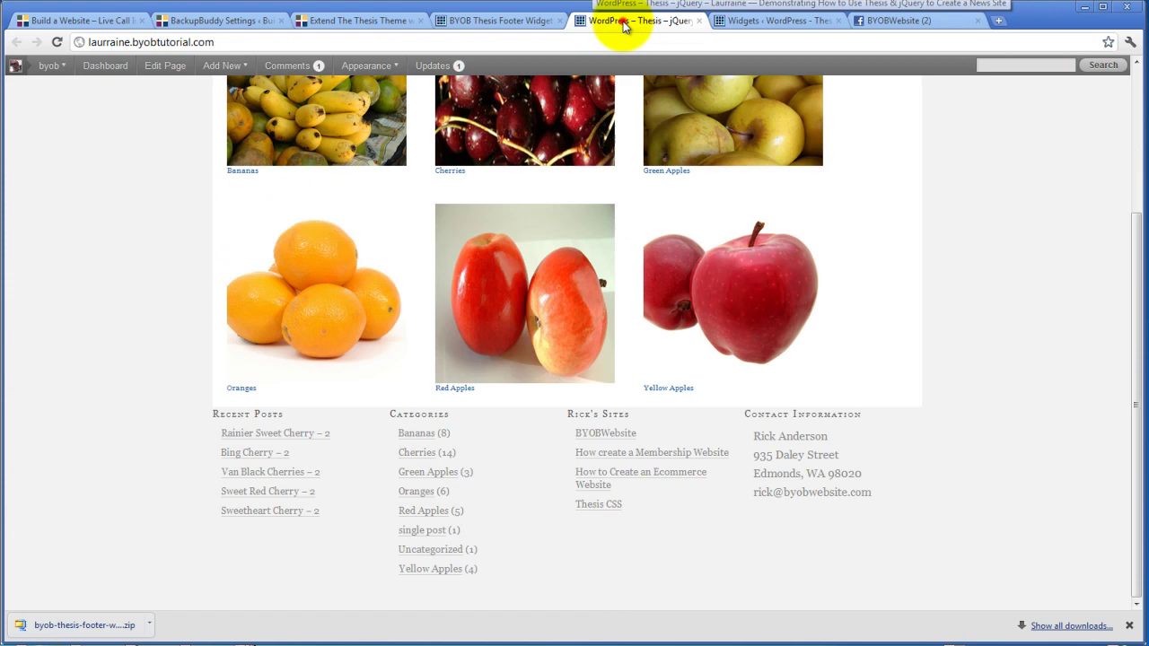
{"action": "left_click", "coordinate": [55, 42]}
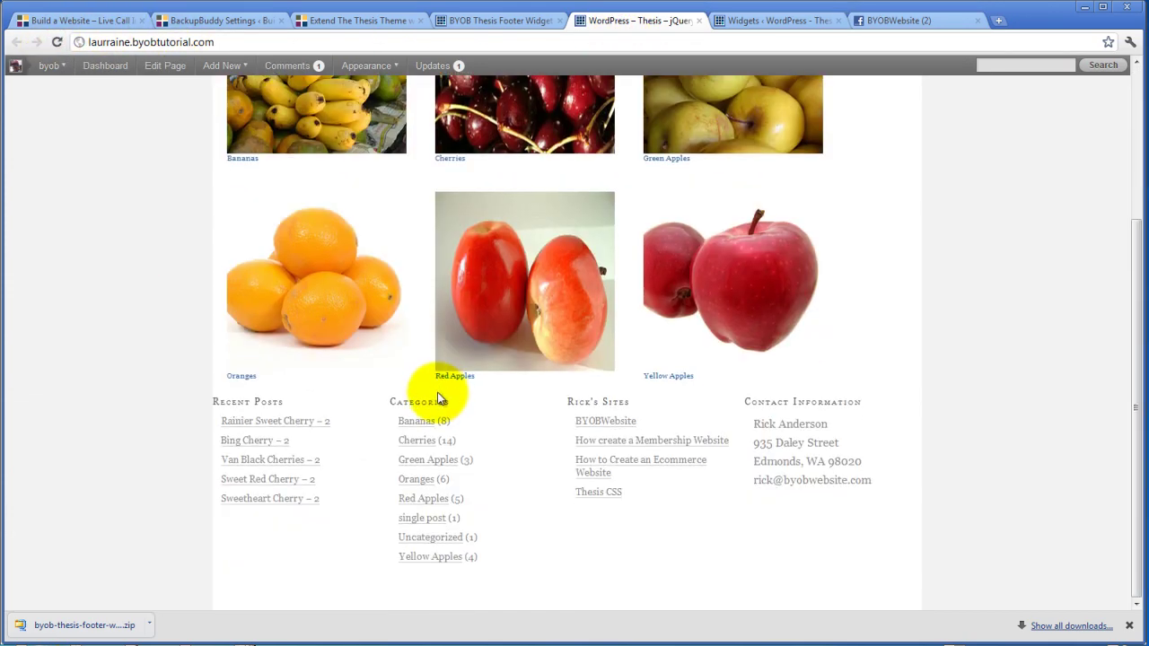
Give Footer Row 1 a 50 px Row Top Margin, save, and check the live site
{"action": "left_click", "coordinate": [489, 20]}
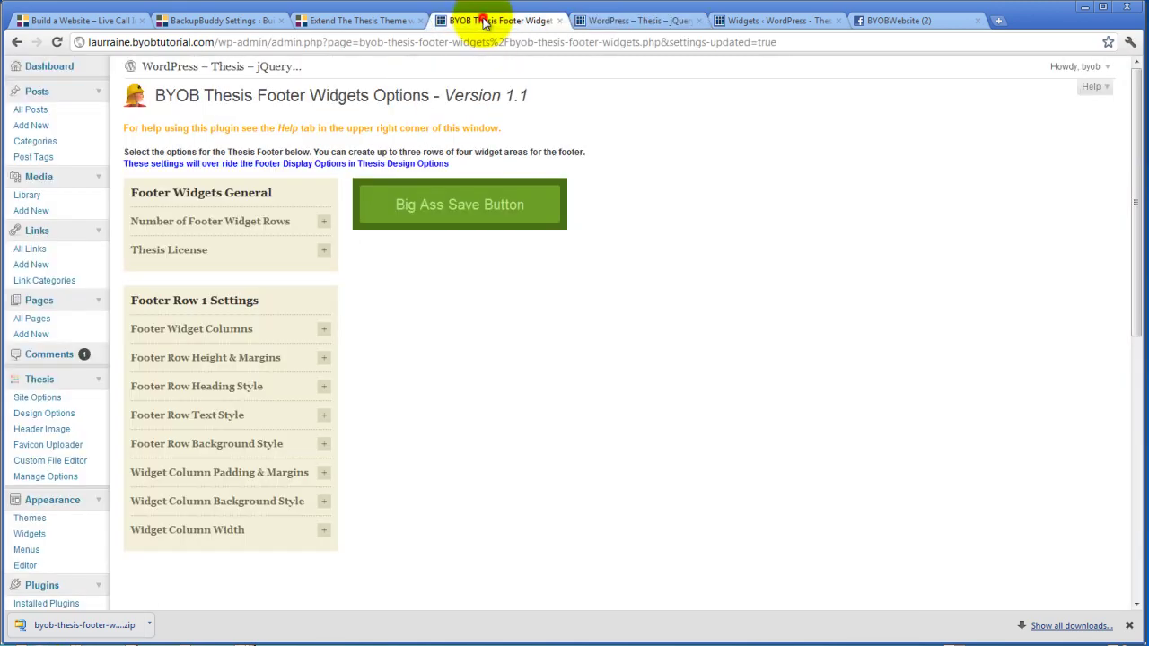
{"action": "left_click", "coordinate": [324, 330]}
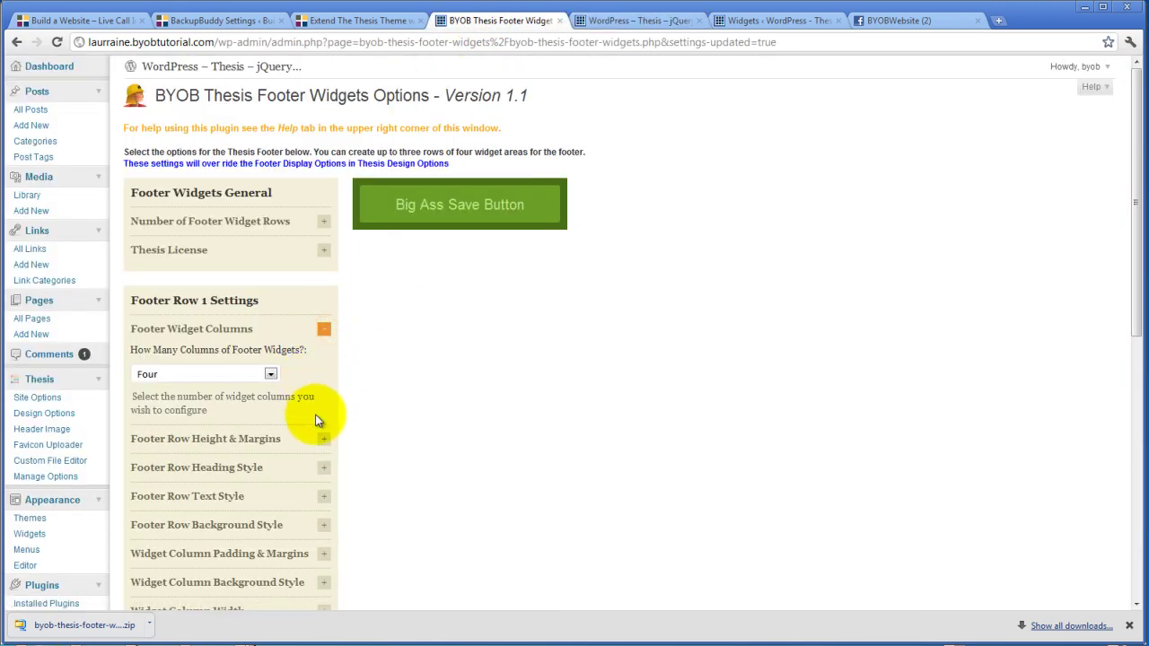
{"action": "left_click", "coordinate": [325, 438]}
{"action": "scroll", "coordinate": [381, 399], "scroll_direction": "down", "scroll_amount": 2}
{"action": "scroll", "coordinate": [381, 400], "scroll_direction": "down", "scroll_amount": 2}
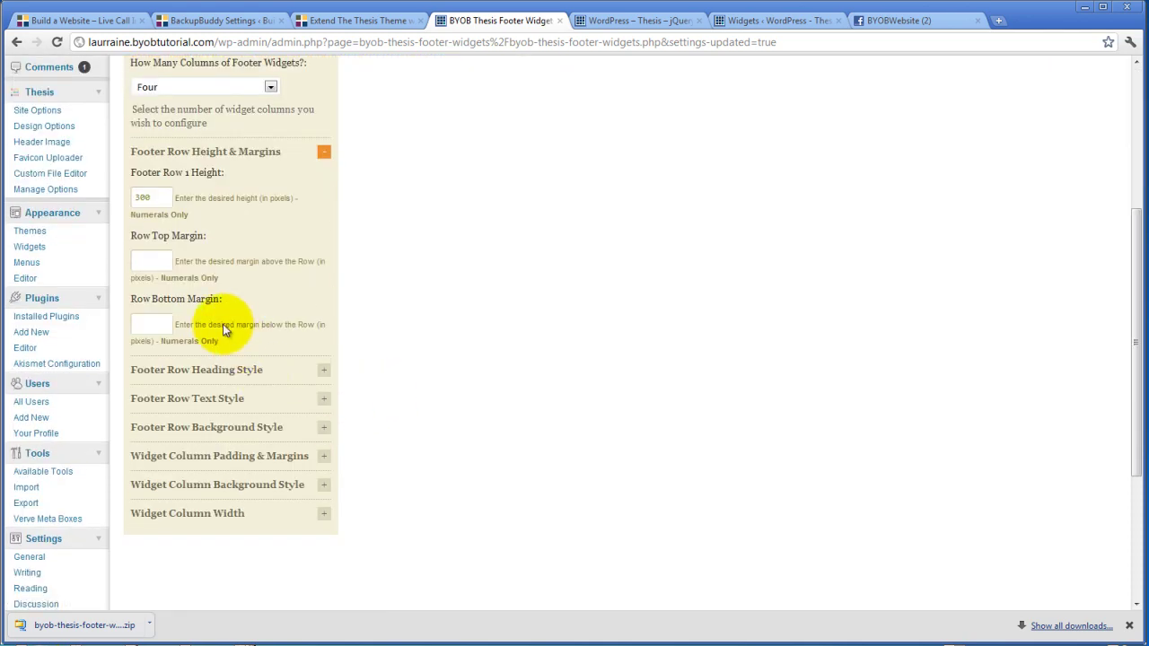
{"action": "left_click", "coordinate": [158, 261]}
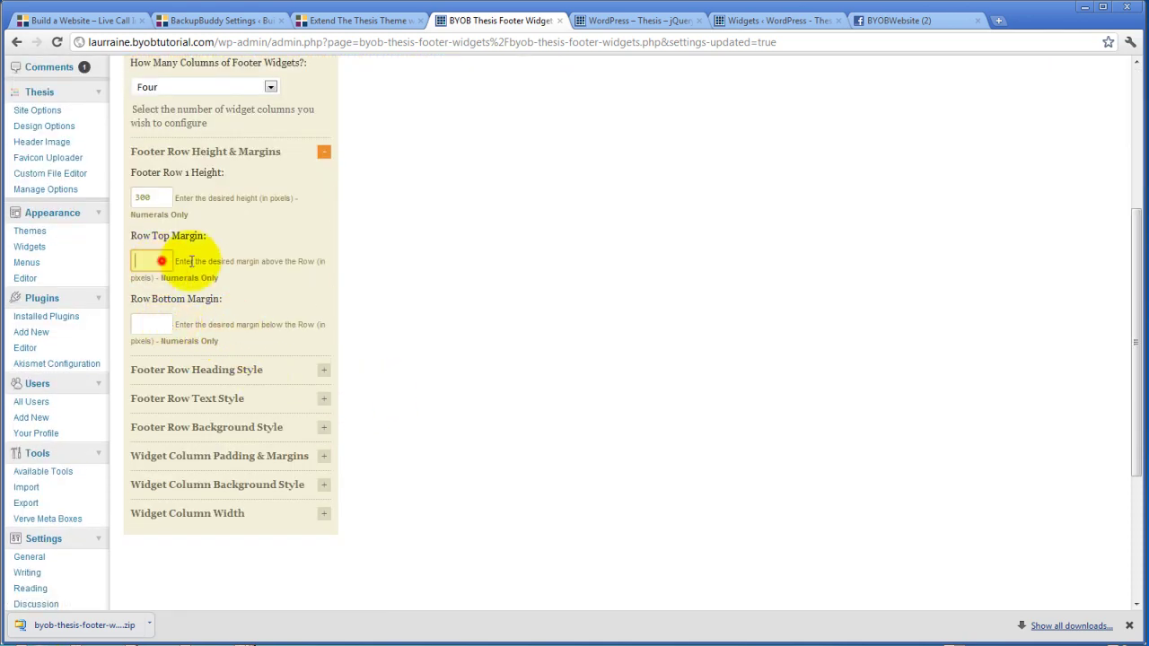
{"action": "type", "text": "50"}
{"action": "left_click", "coordinate": [296, 251]}
{"action": "scroll", "coordinate": [333, 243], "scroll_direction": "up", "scroll_amount": 4}
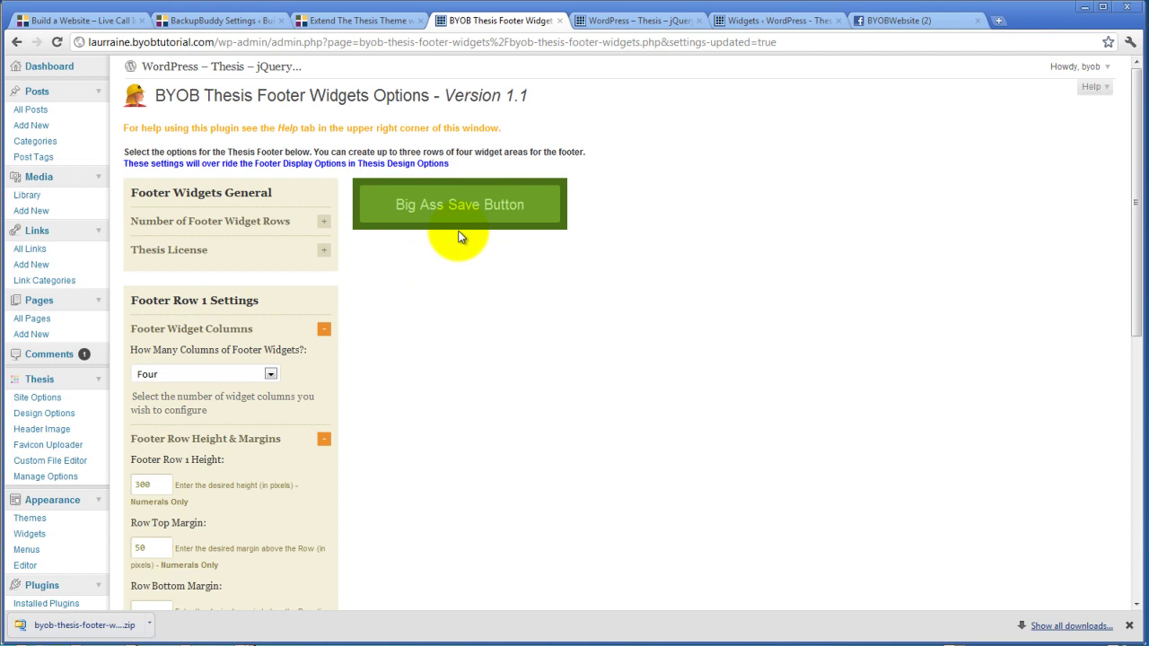
{"action": "left_click", "coordinate": [455, 215]}
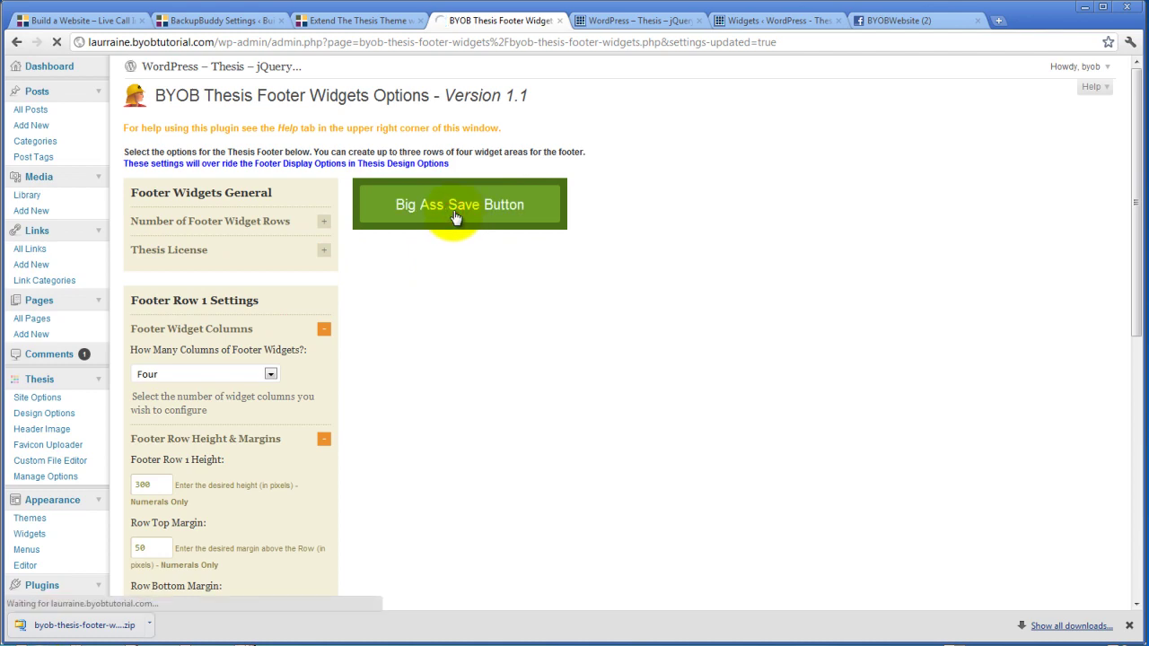
{"action": "key", "text": "ctrl+Tab"}
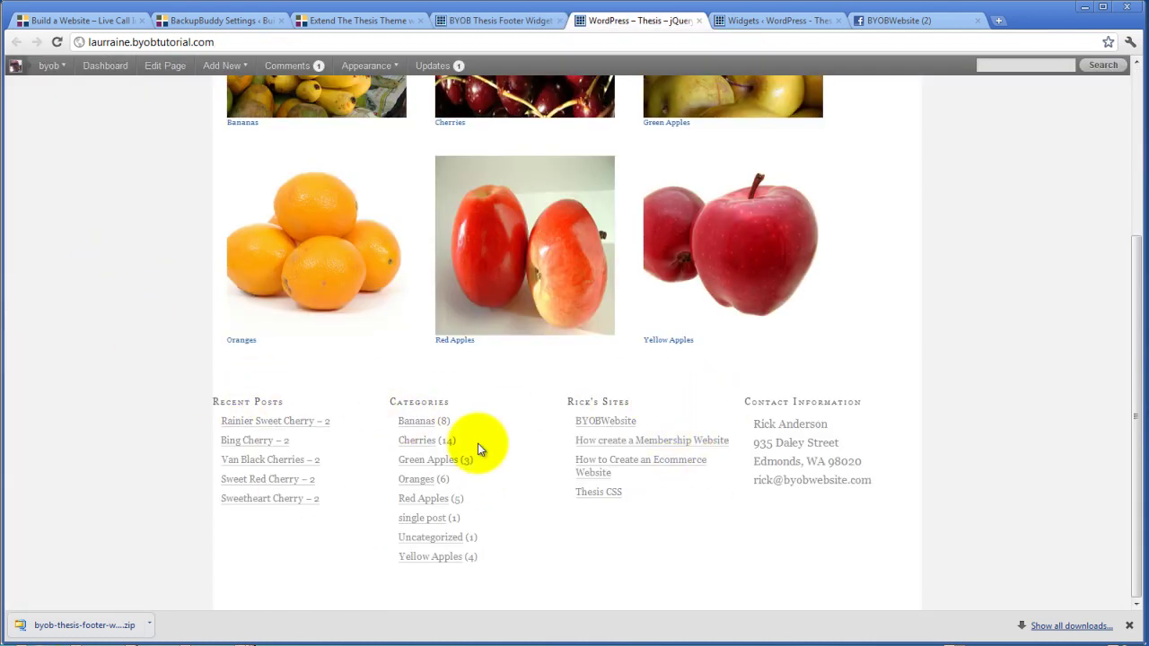
{"action": "left_click", "coordinate": [474, 19]}
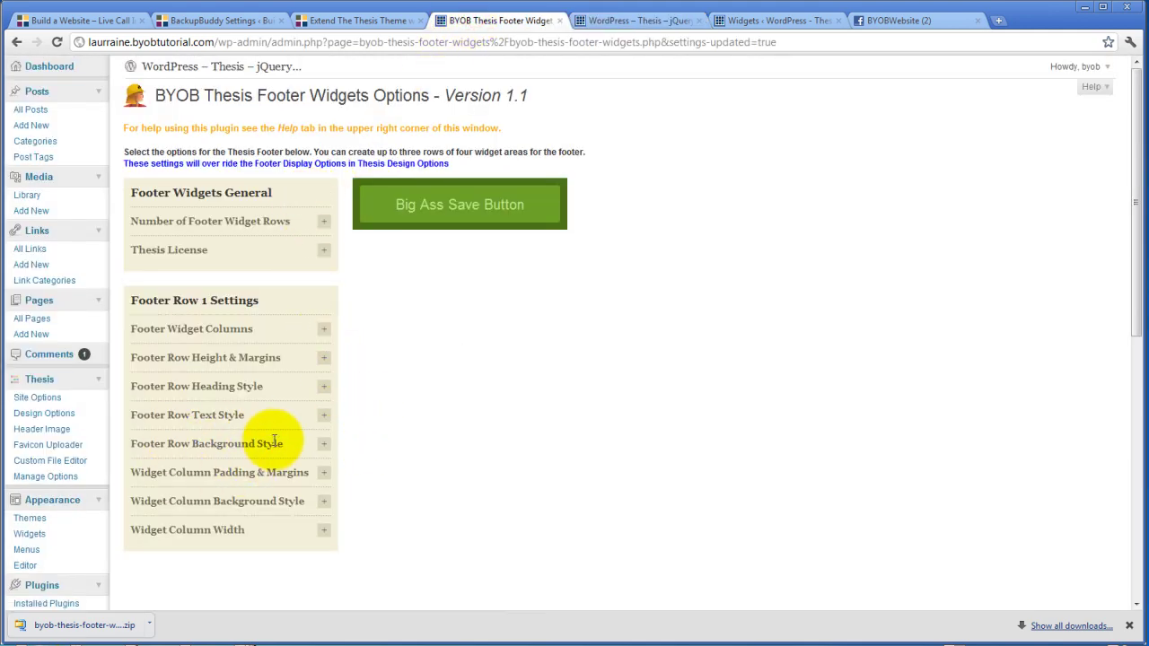
Tick 'Check to customize the background styles' under Footer Row Background Style and save
{"action": "left_click", "coordinate": [323, 444]}
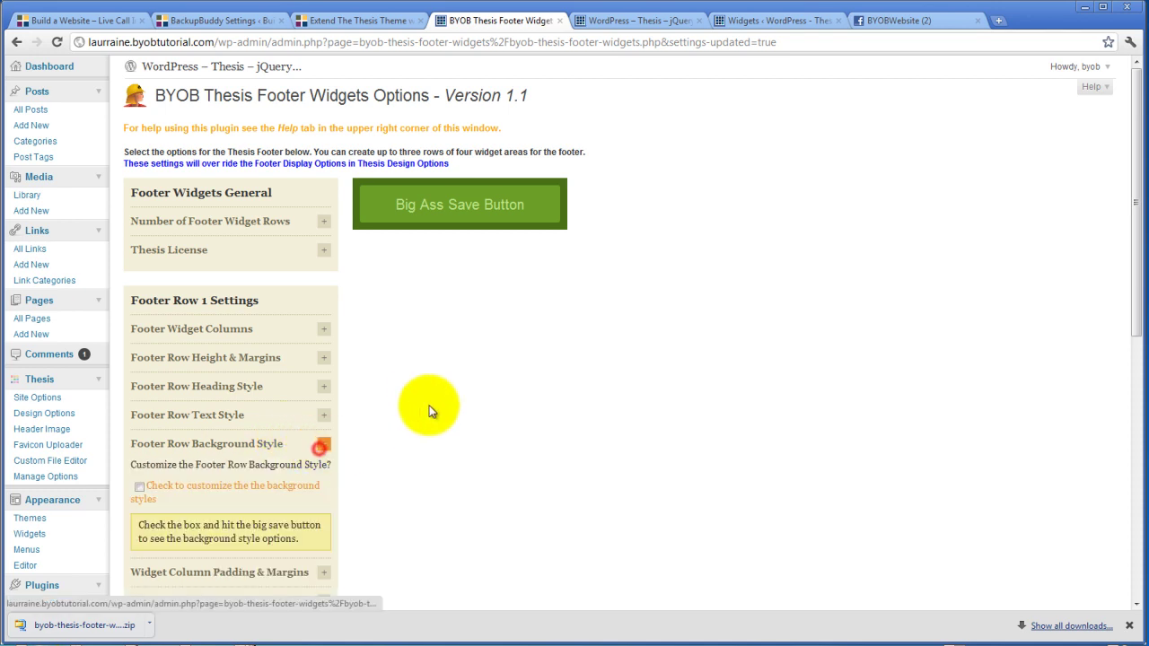
{"action": "scroll", "coordinate": [429, 410], "scroll_direction": "down", "scroll_amount": 3}
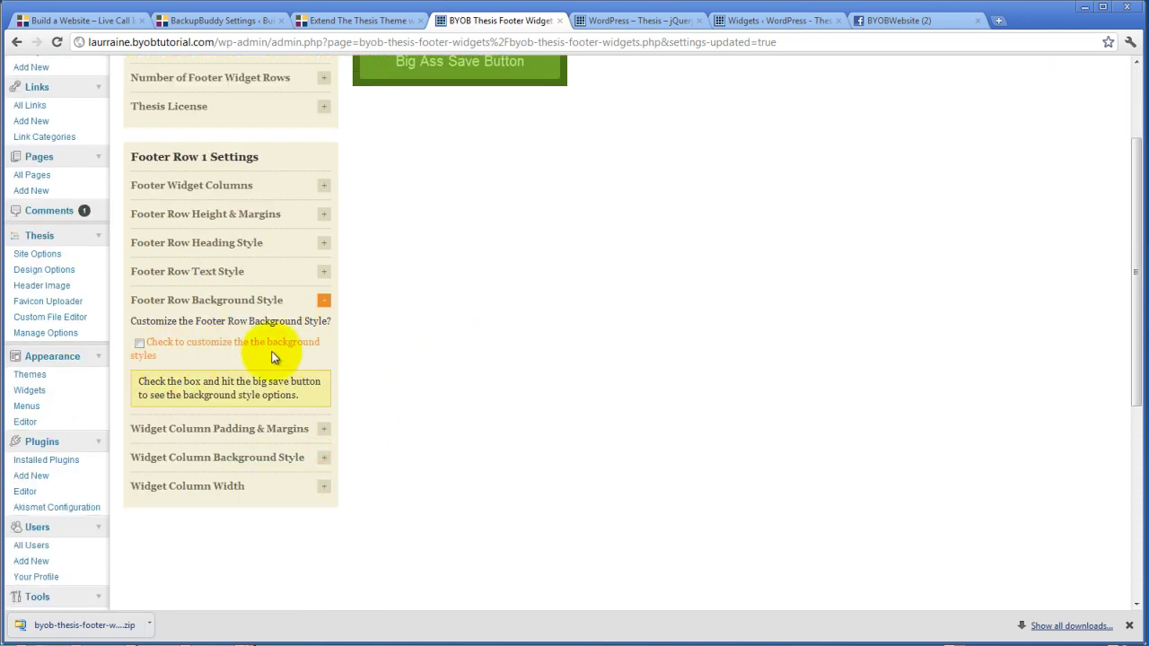
{"action": "left_click", "coordinate": [140, 345]}
{"action": "scroll", "coordinate": [420, 197], "scroll_direction": "up", "scroll_amount": 1}
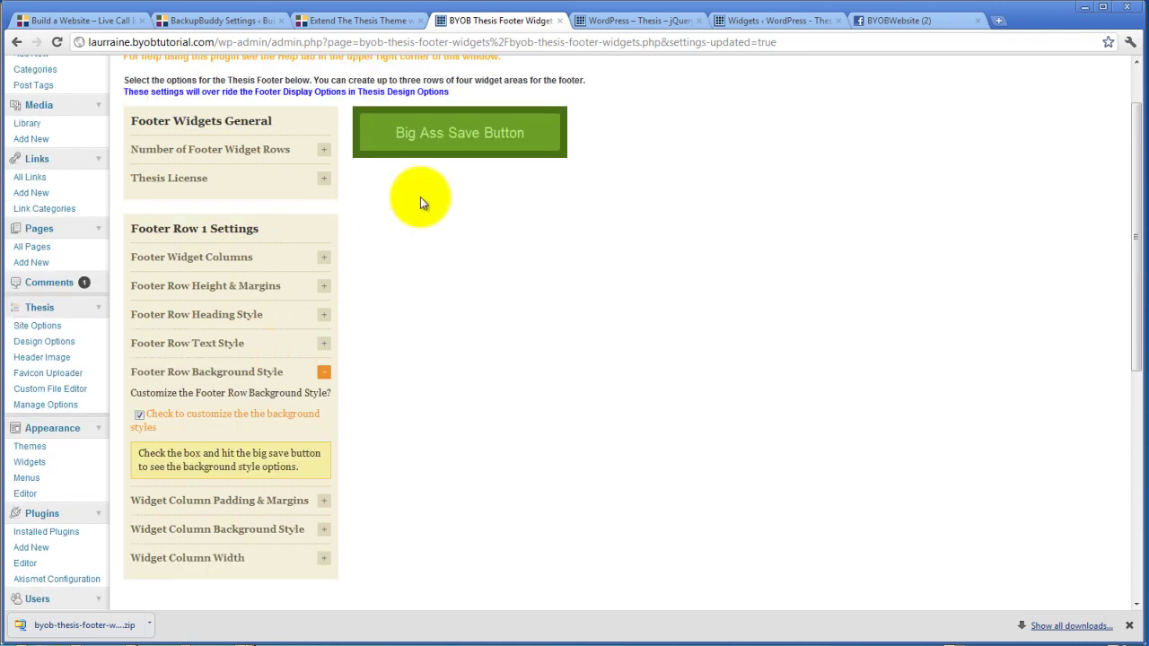
{"action": "left_click", "coordinate": [473, 142]}
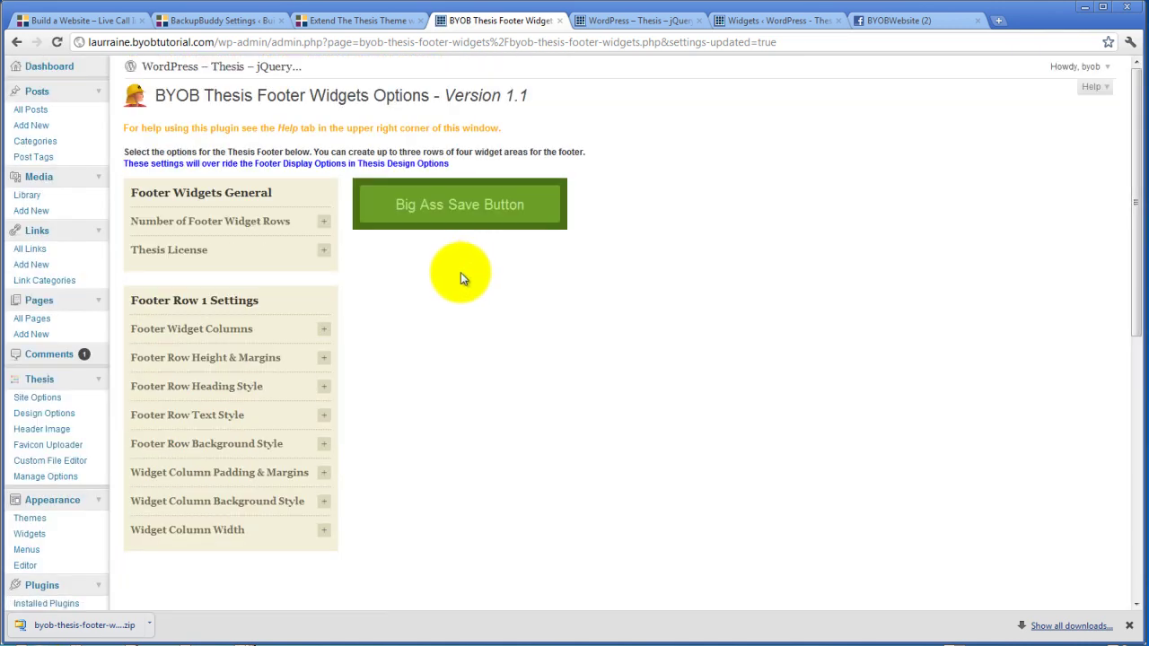
Pick blue 5C87FF as the Footer Row 1 background colour and save
{"action": "left_click", "coordinate": [324, 443]}
{"action": "scroll", "coordinate": [439, 403], "scroll_direction": "down", "scroll_amount": 3}
{"action": "scroll", "coordinate": [439, 401], "scroll_direction": "down", "scroll_amount": 2}
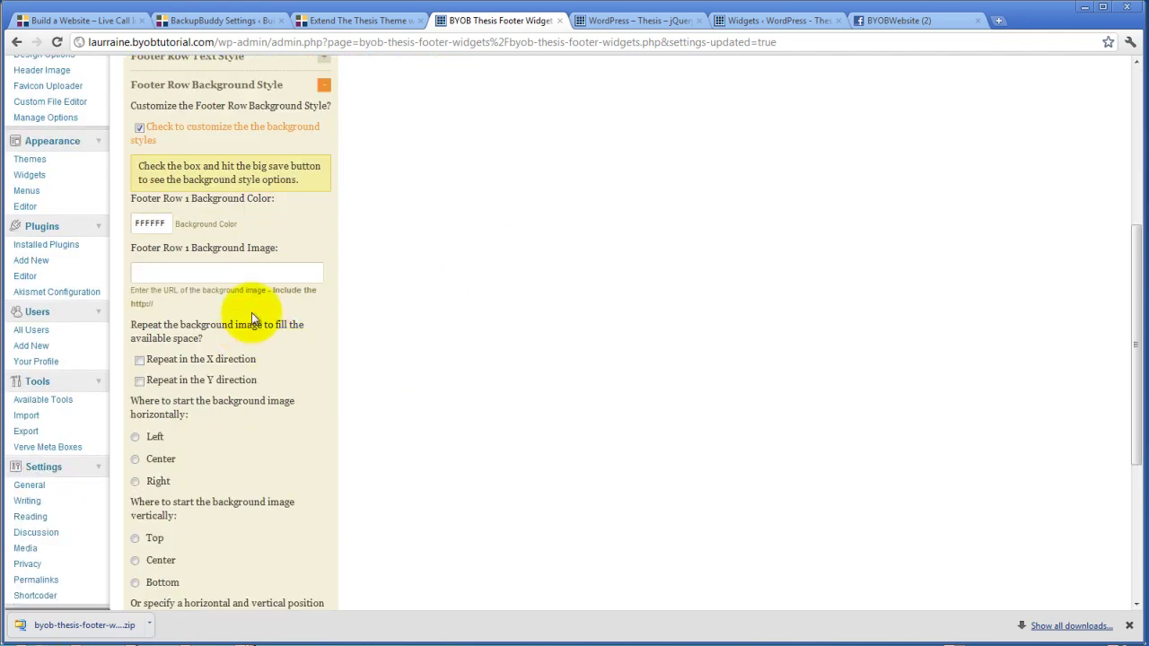
{"action": "scroll", "coordinate": [345, 289], "scroll_direction": "down", "scroll_amount": 3}
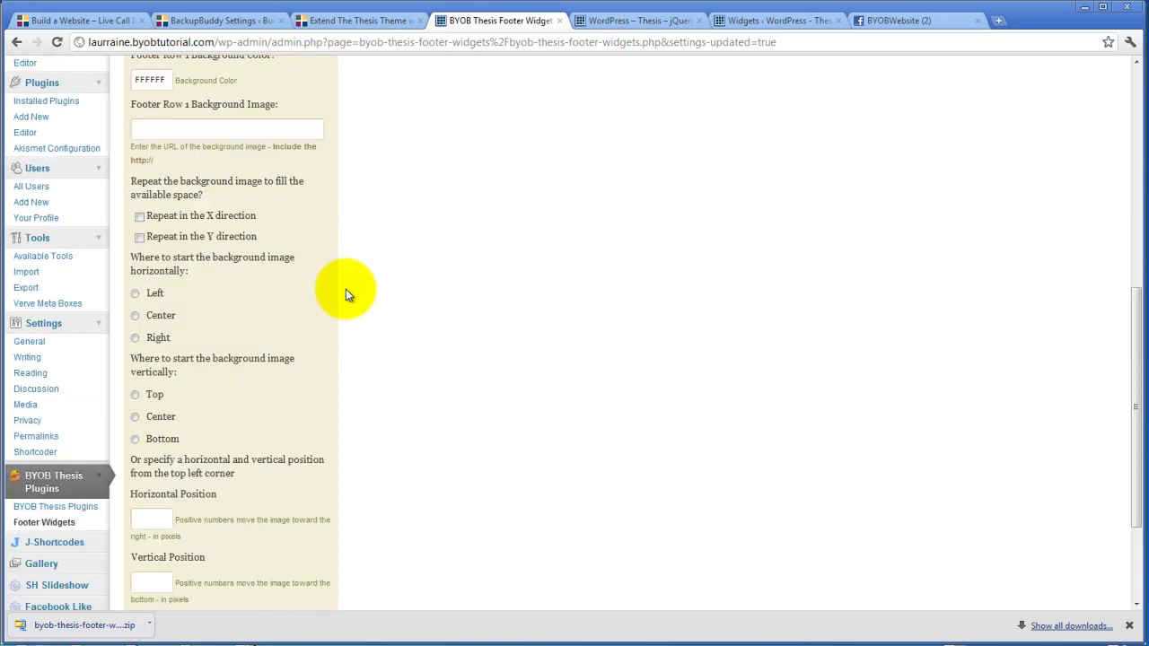
{"action": "scroll", "coordinate": [346, 289], "scroll_direction": "down", "scroll_amount": 3}
{"action": "scroll", "coordinate": [346, 289], "scroll_direction": "up", "scroll_amount": 4}
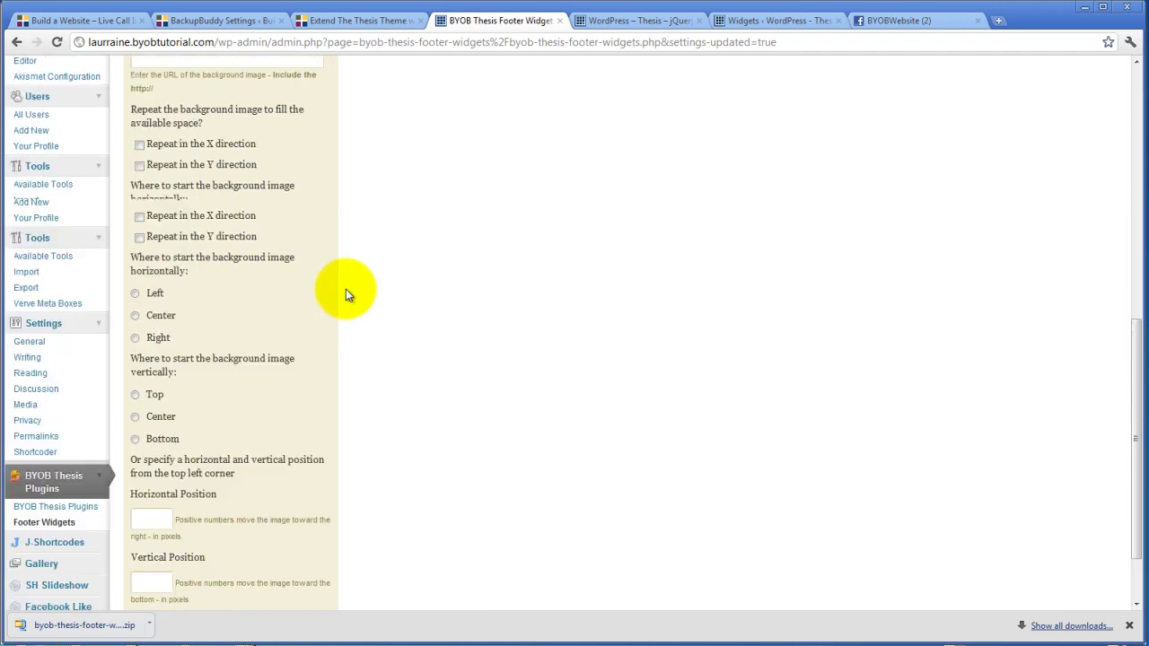
{"action": "scroll", "coordinate": [232, 489], "scroll_direction": "up", "scroll_amount": 3}
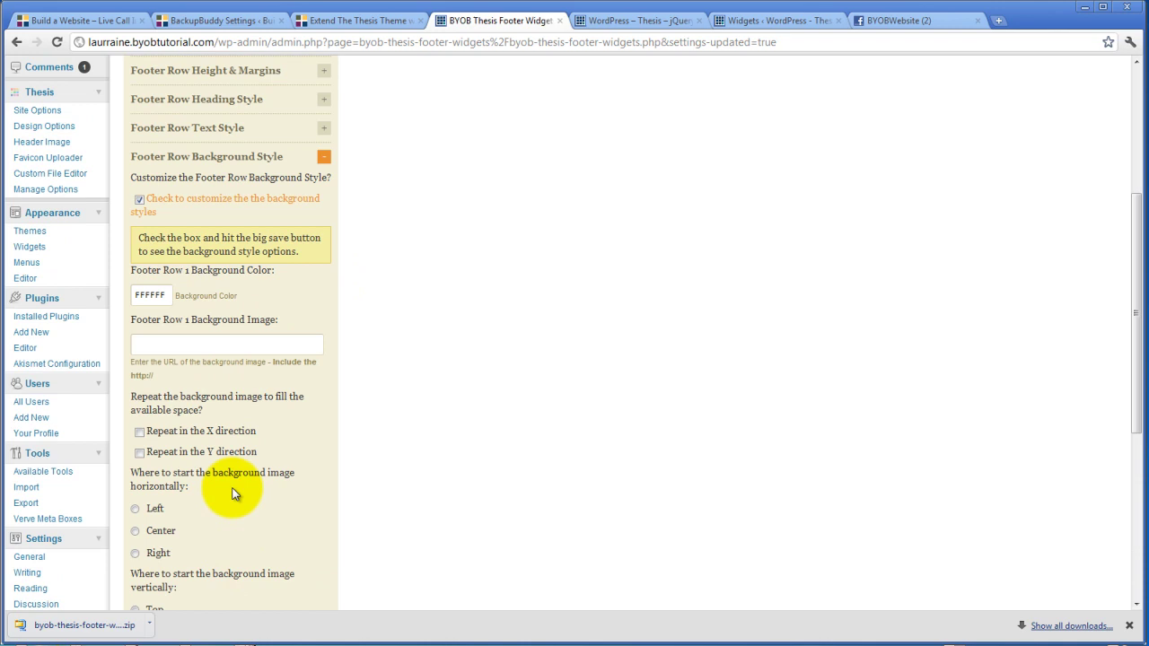
{"action": "left_click", "coordinate": [150, 294]}
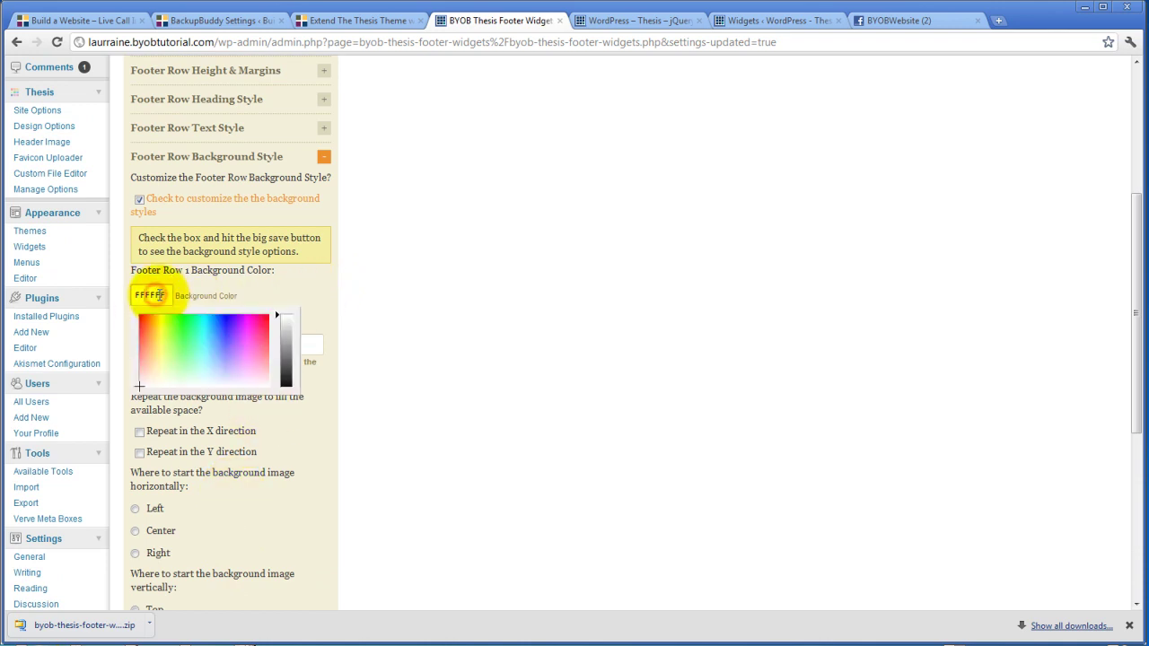
{"action": "left_click", "coordinate": [219, 342]}
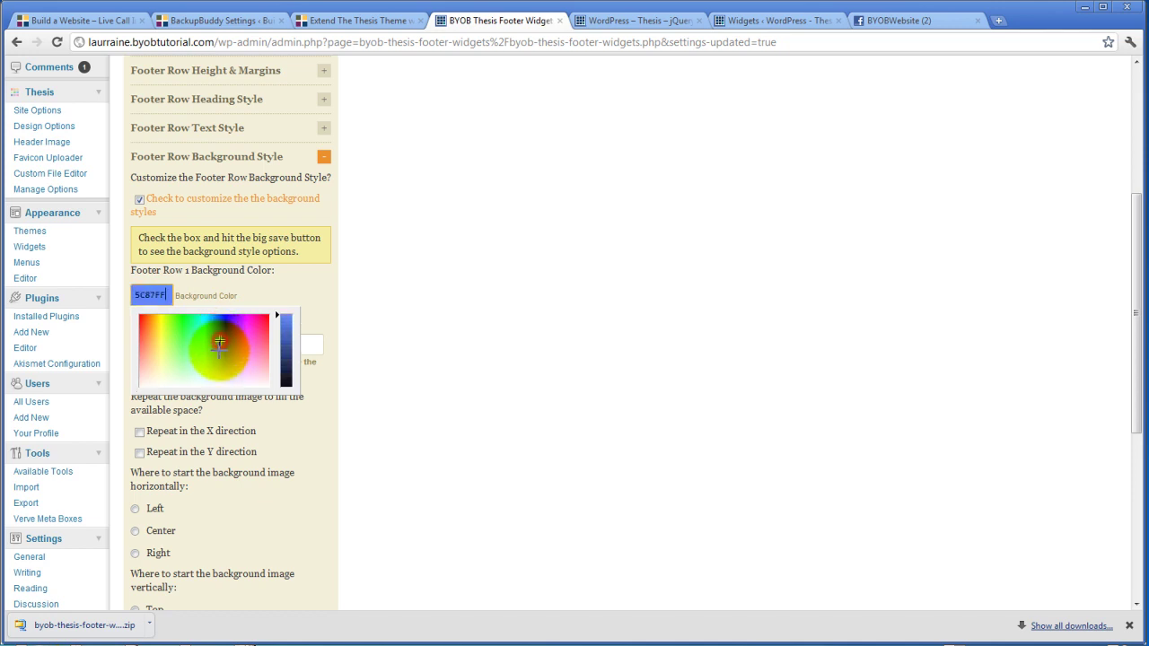
{"action": "left_click", "coordinate": [282, 282]}
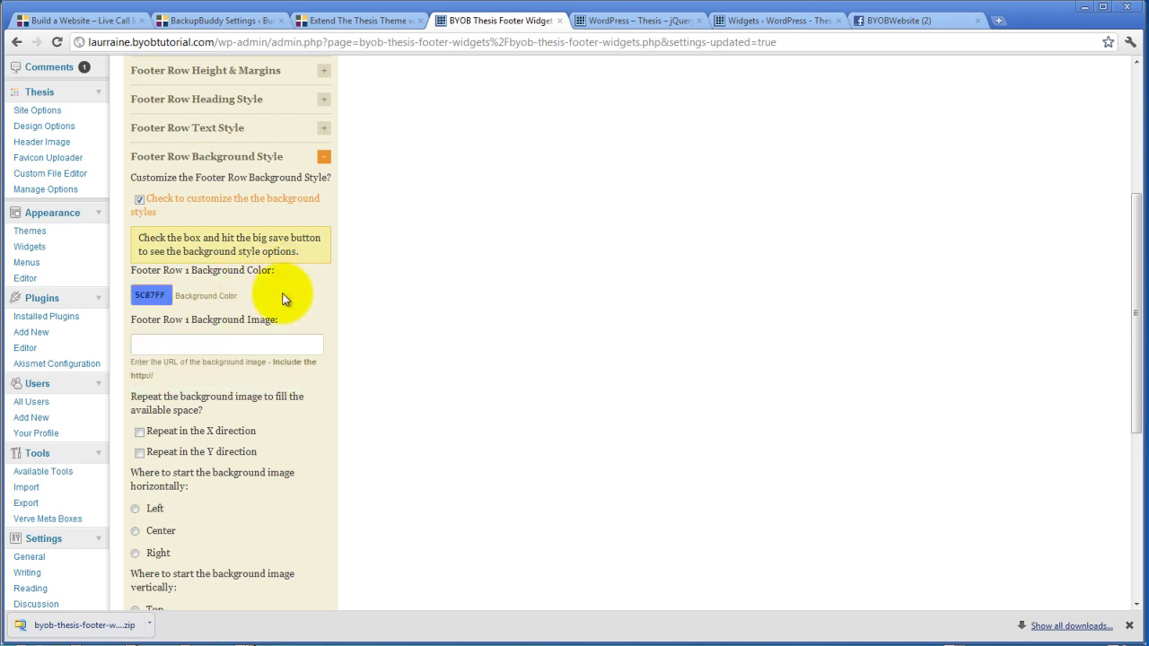
{"action": "scroll", "coordinate": [285, 298], "scroll_direction": "up", "scroll_amount": 4}
{"action": "left_click", "coordinate": [459, 214]}
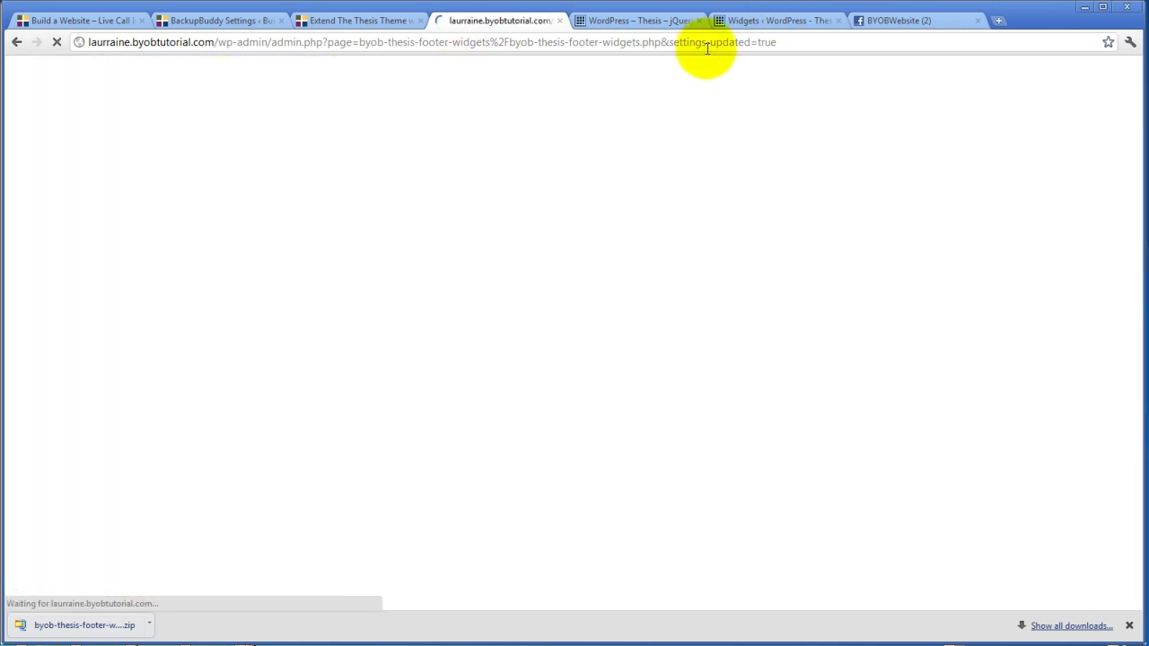
Reload the fruit page to see the blue footer, then return to the BYOB footer options
{"action": "left_click", "coordinate": [648, 21]}
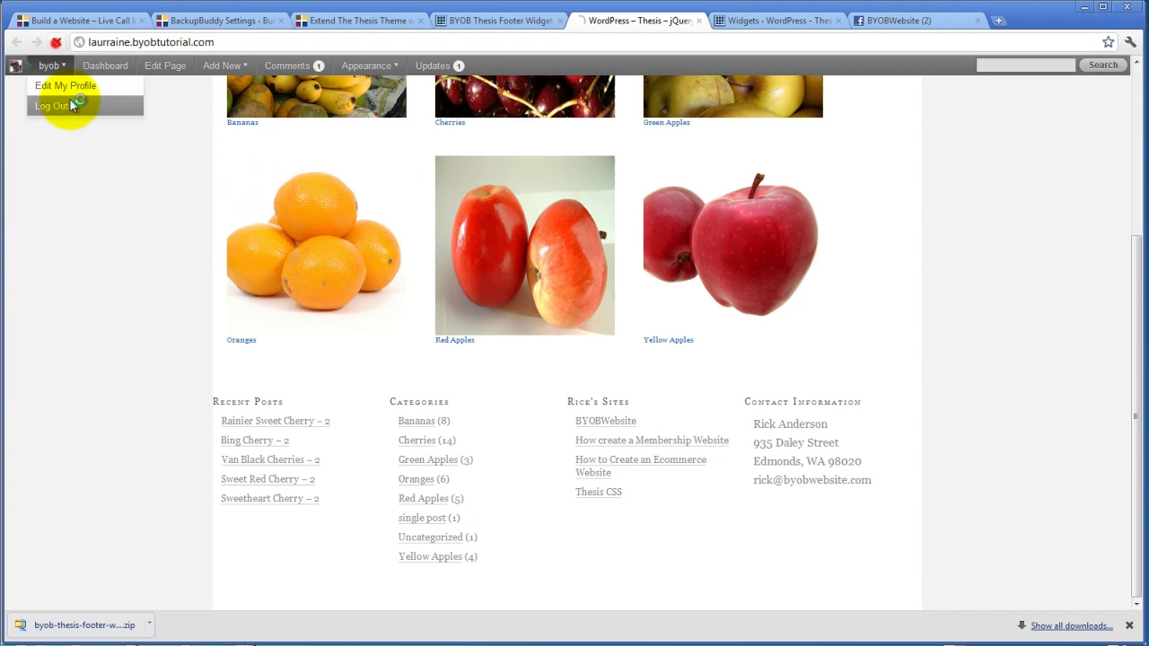
{"action": "key", "text": "F5"}
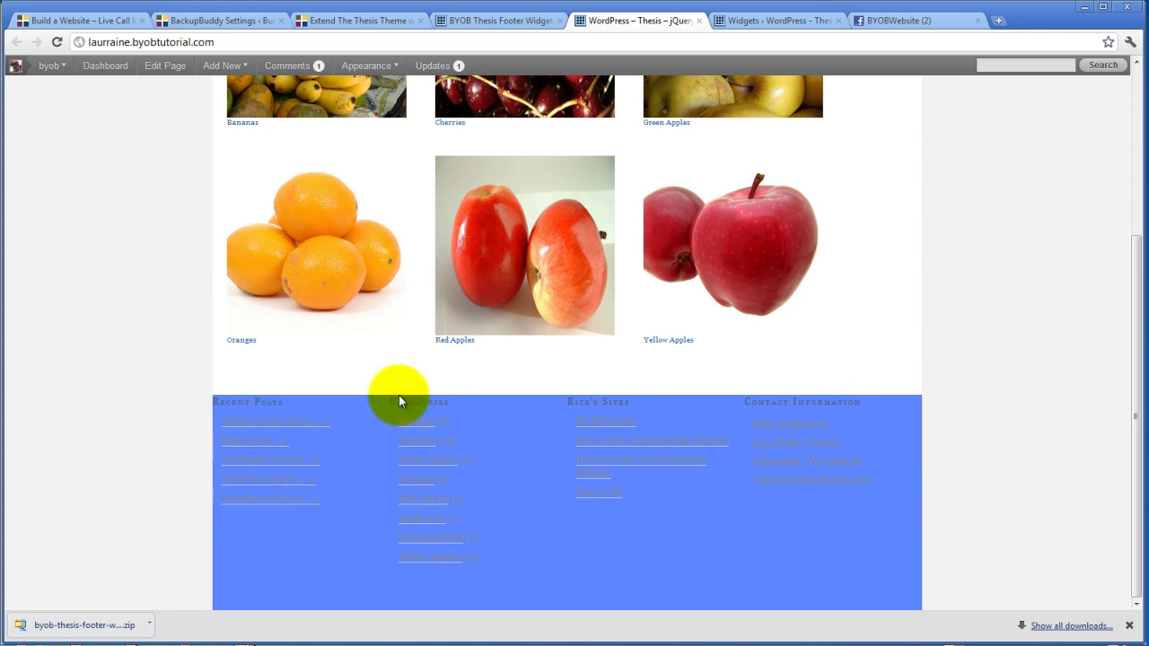
{"action": "left_click", "coordinate": [482, 20]}
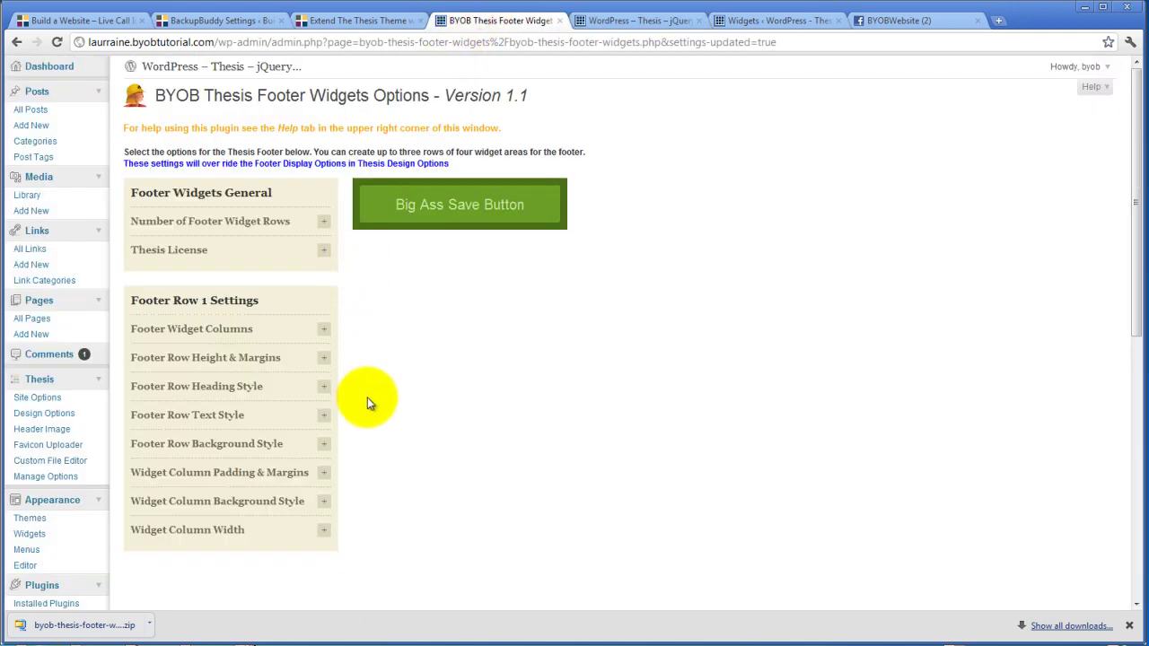
Expand Widget Column Padding & Margins and scroll through its blank margin and padding fields
{"action": "left_click", "coordinate": [326, 475]}
{"action": "scroll", "coordinate": [384, 425], "scroll_direction": "down", "scroll_amount": 3}
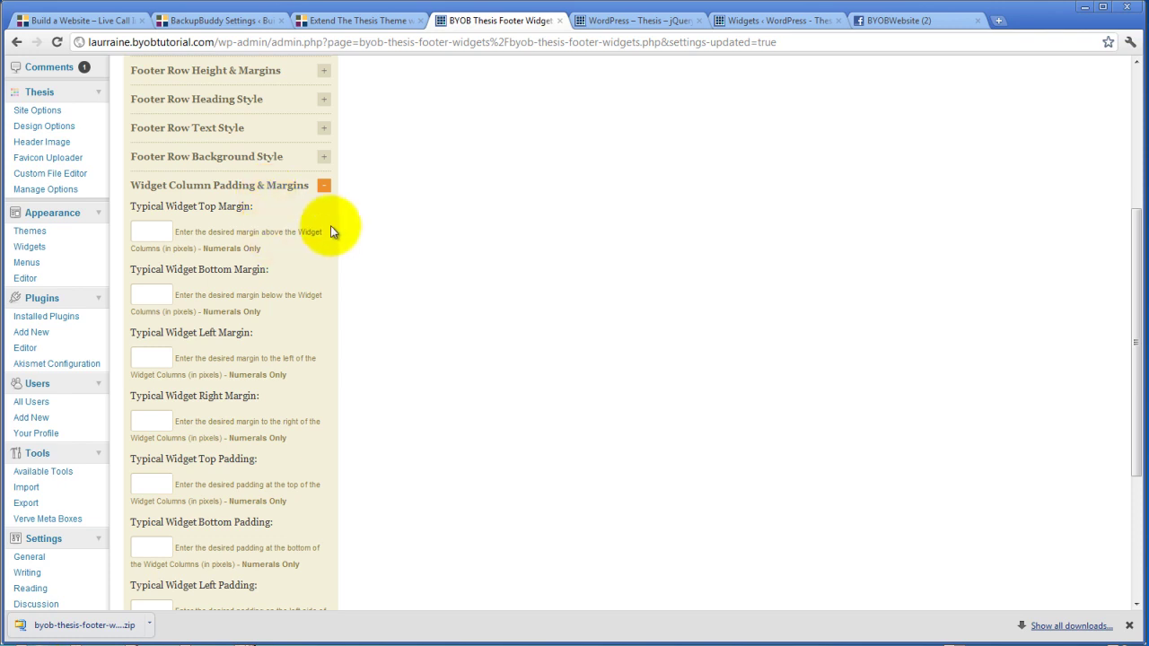
{"action": "scroll", "coordinate": [335, 226], "scroll_direction": "down", "scroll_amount": 3}
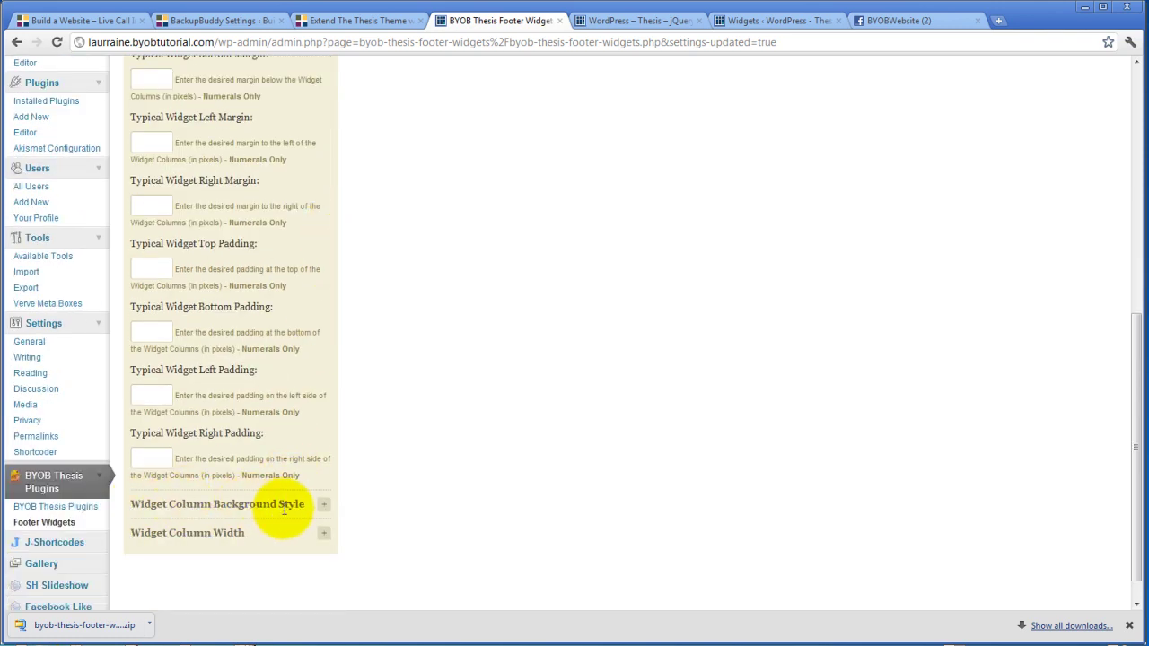
Turn on custom Widget Column Background Style and save so the colour options appear
{"action": "left_click", "coordinate": [324, 508]}
{"action": "scroll", "coordinate": [367, 454], "scroll_direction": "down", "scroll_amount": 3}
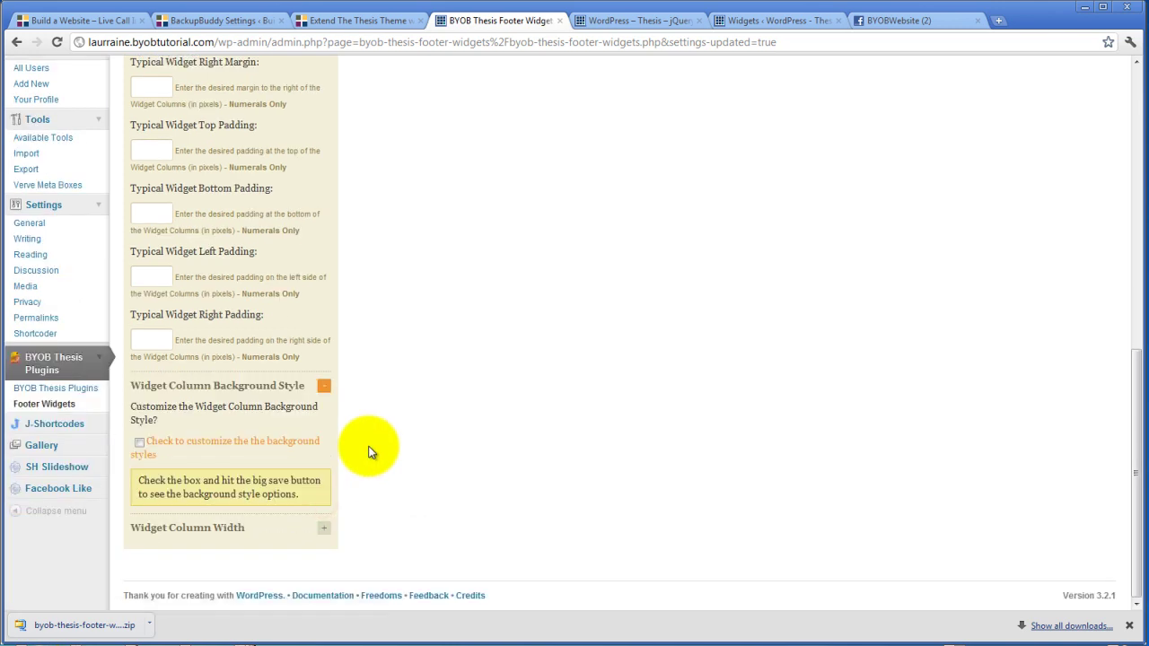
{"action": "left_click", "coordinate": [139, 443]}
{"action": "scroll", "coordinate": [372, 437], "scroll_direction": "up", "scroll_amount": 9}
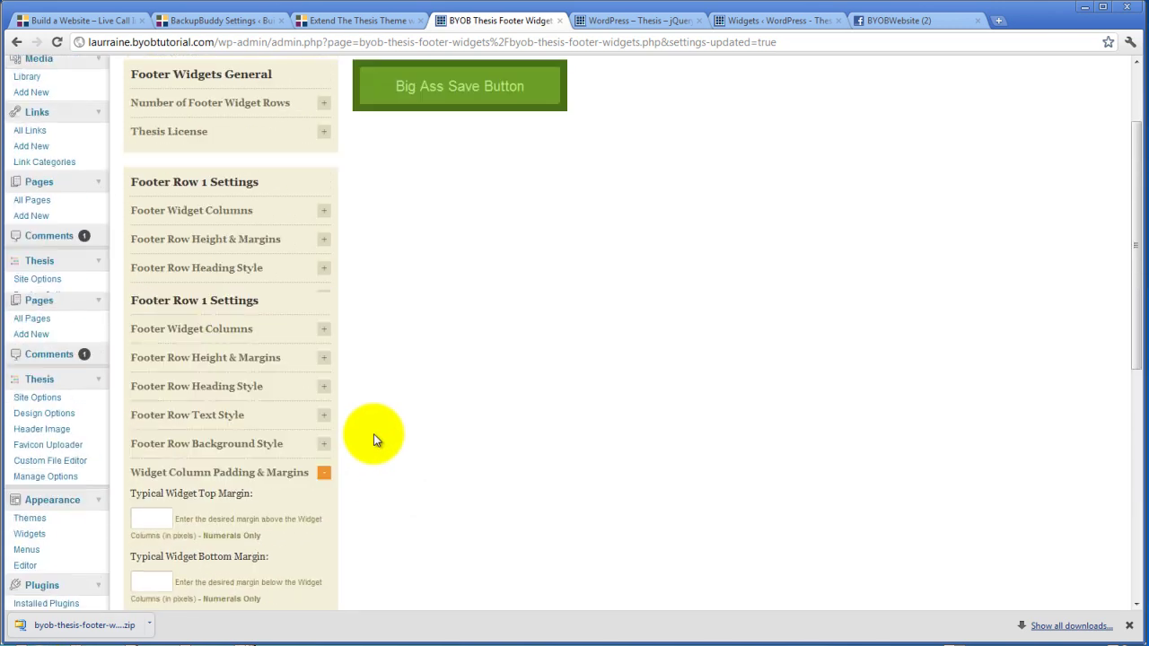
{"action": "left_click", "coordinate": [457, 212]}
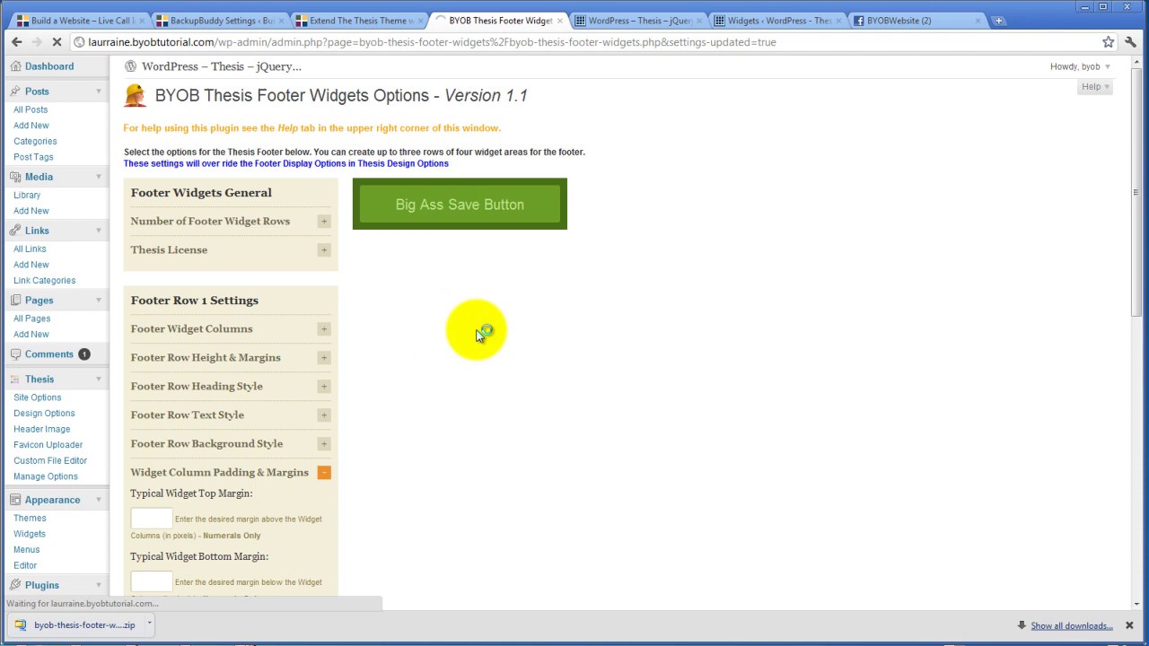
{"action": "scroll", "coordinate": [451, 353], "scroll_direction": "down", "scroll_amount": 5}
{"action": "scroll", "coordinate": [450, 356], "scroll_direction": "up", "scroll_amount": 2}
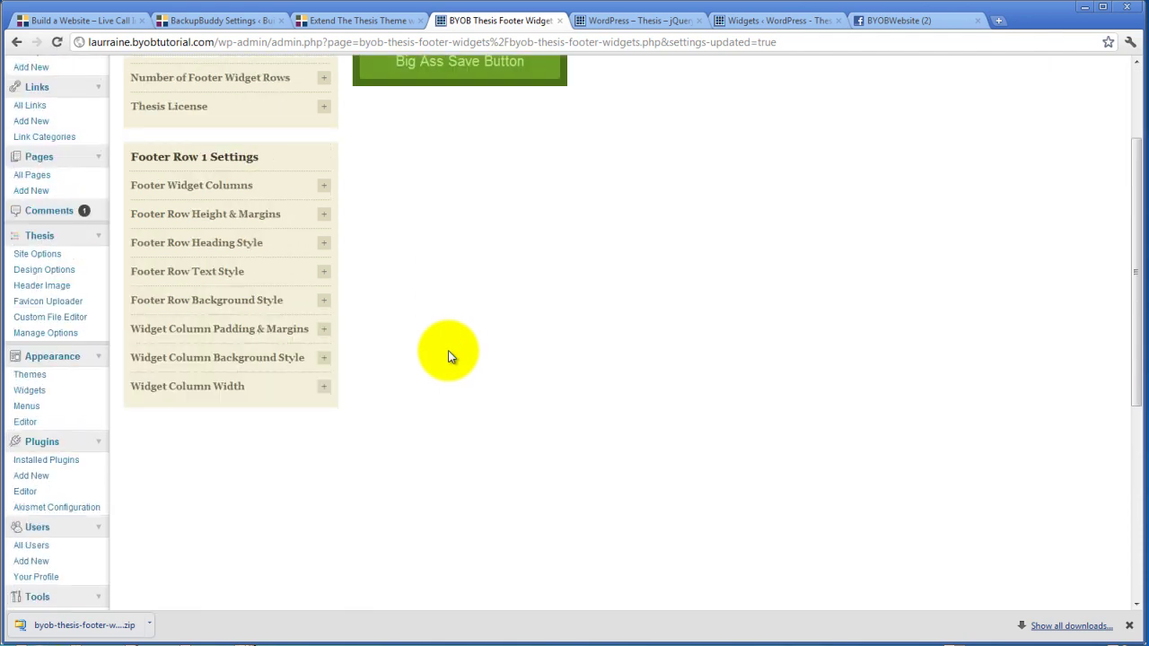
Change the widget column background colour from FFFFFF to light gray E8E8E8 and save
{"action": "left_click", "coordinate": [324, 357]}
{"action": "scroll", "coordinate": [421, 359], "scroll_direction": "down", "scroll_amount": 4}
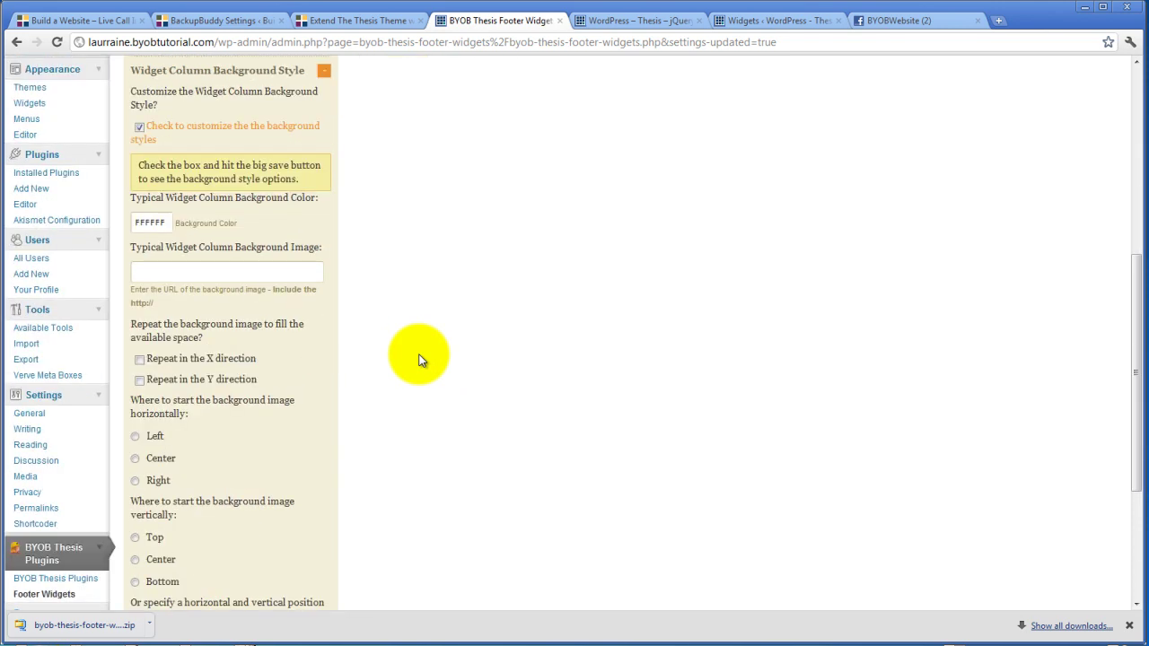
{"action": "left_click", "coordinate": [149, 222]}
{"action": "double_click", "coordinate": [149, 222]}
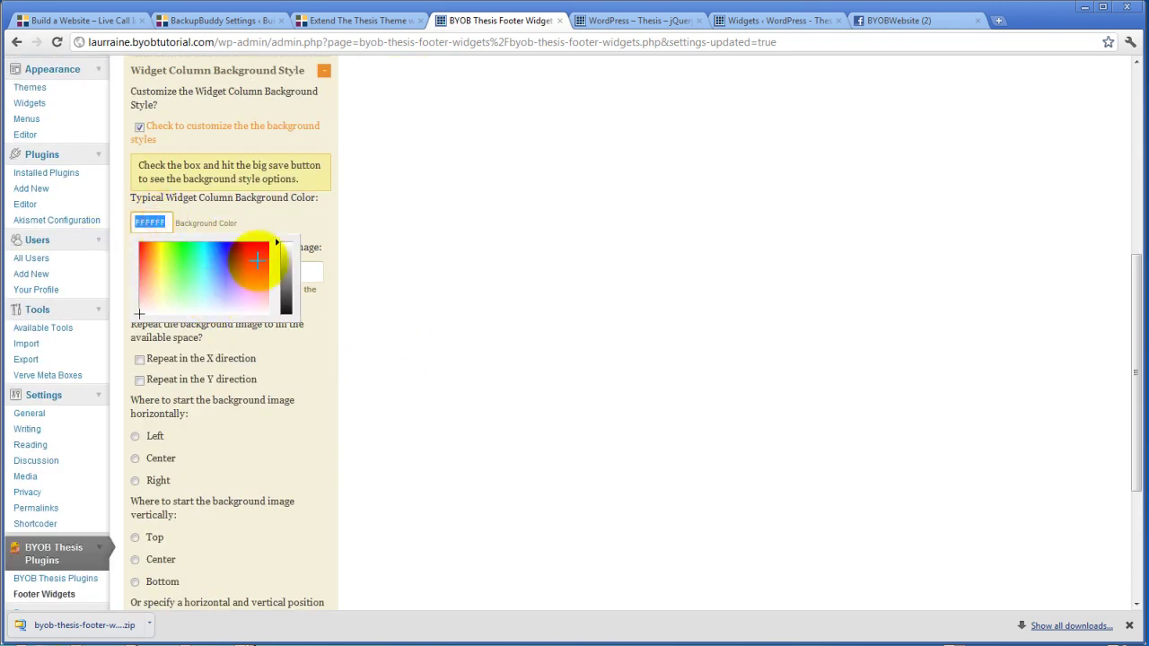
{"action": "left_click", "coordinate": [287, 254]}
{"action": "left_click", "coordinate": [289, 217]}
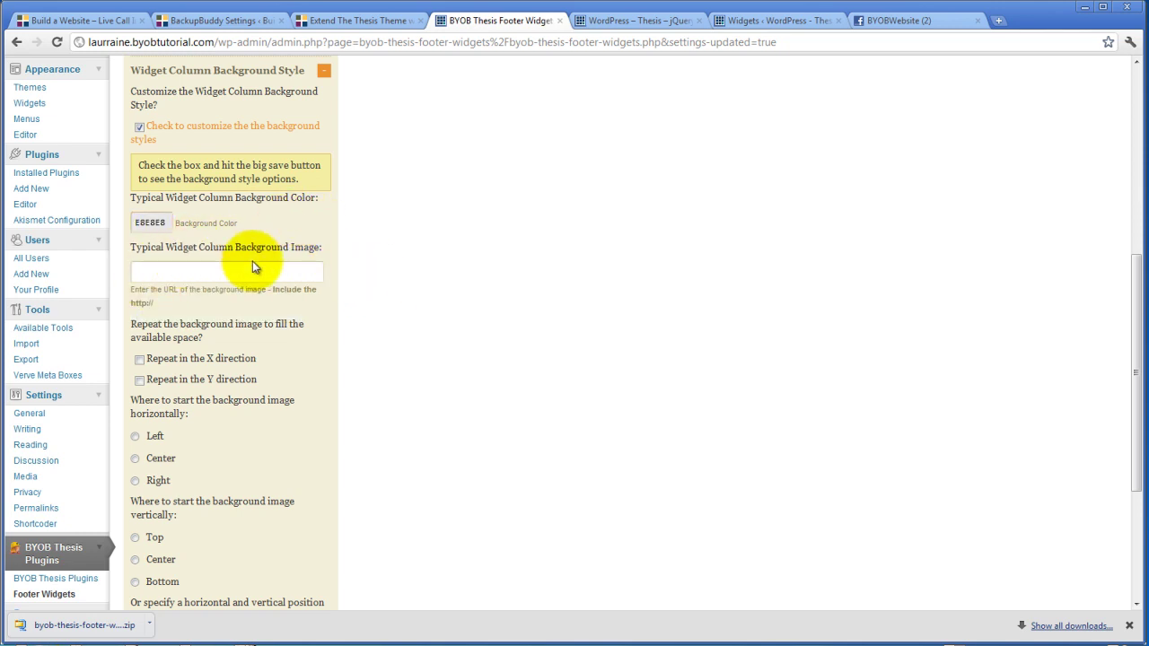
{"action": "scroll", "coordinate": [254, 242], "scroll_direction": "up", "scroll_amount": 3}
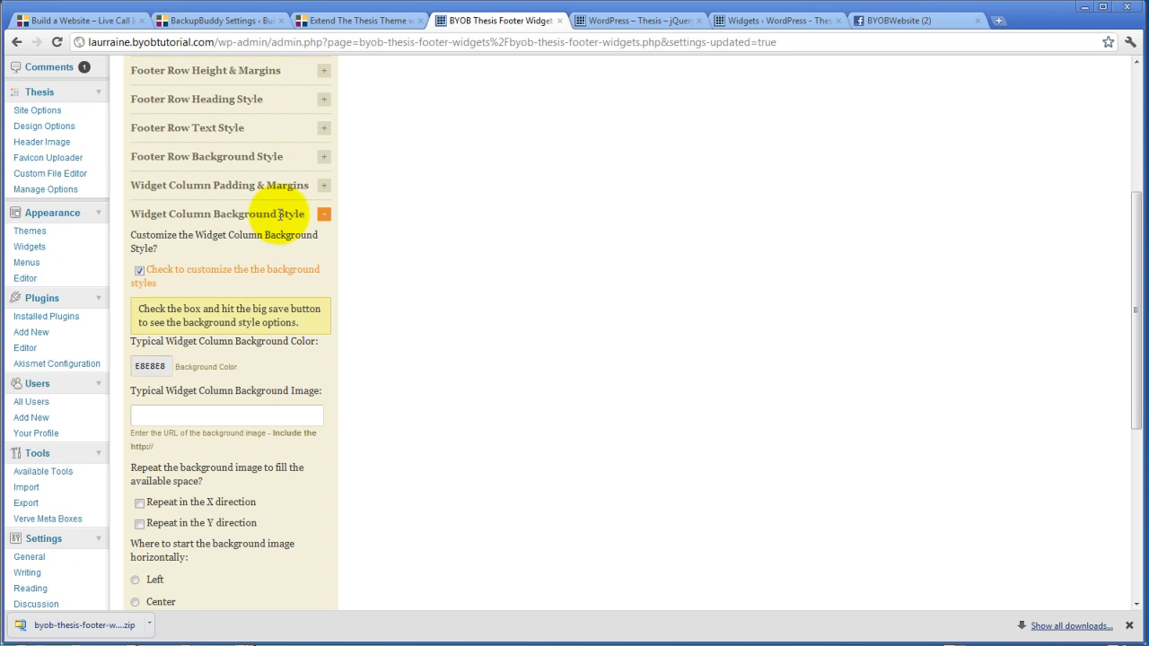
{"action": "scroll", "coordinate": [282, 217], "scroll_direction": "up", "scroll_amount": 5}
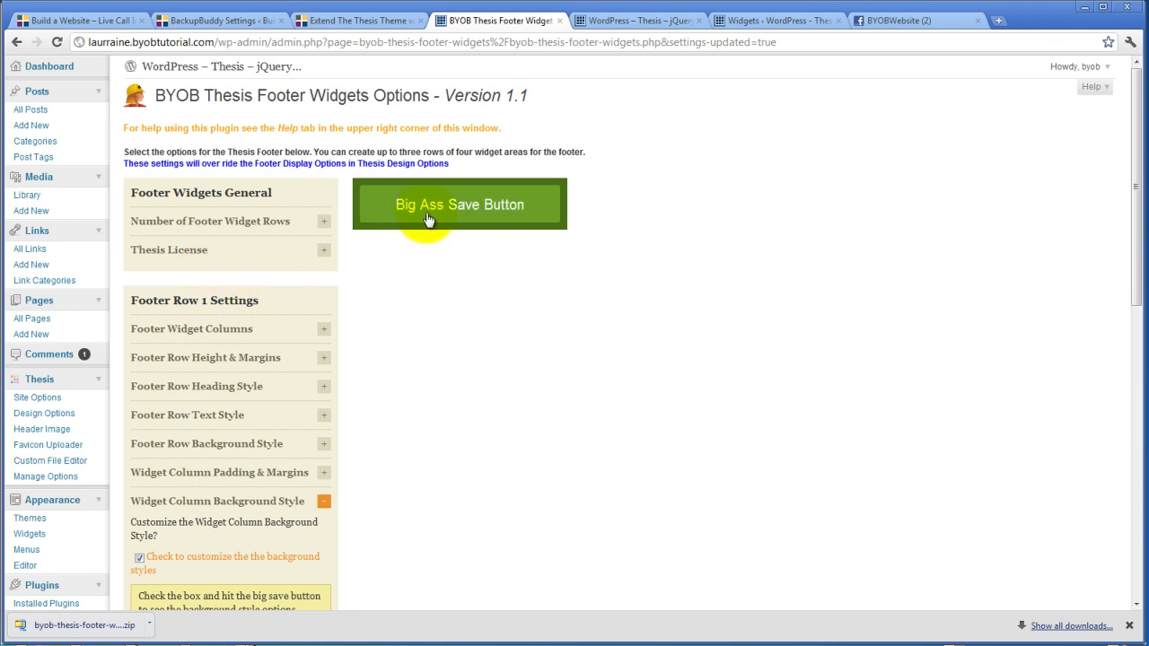
{"action": "left_click", "coordinate": [463, 205]}
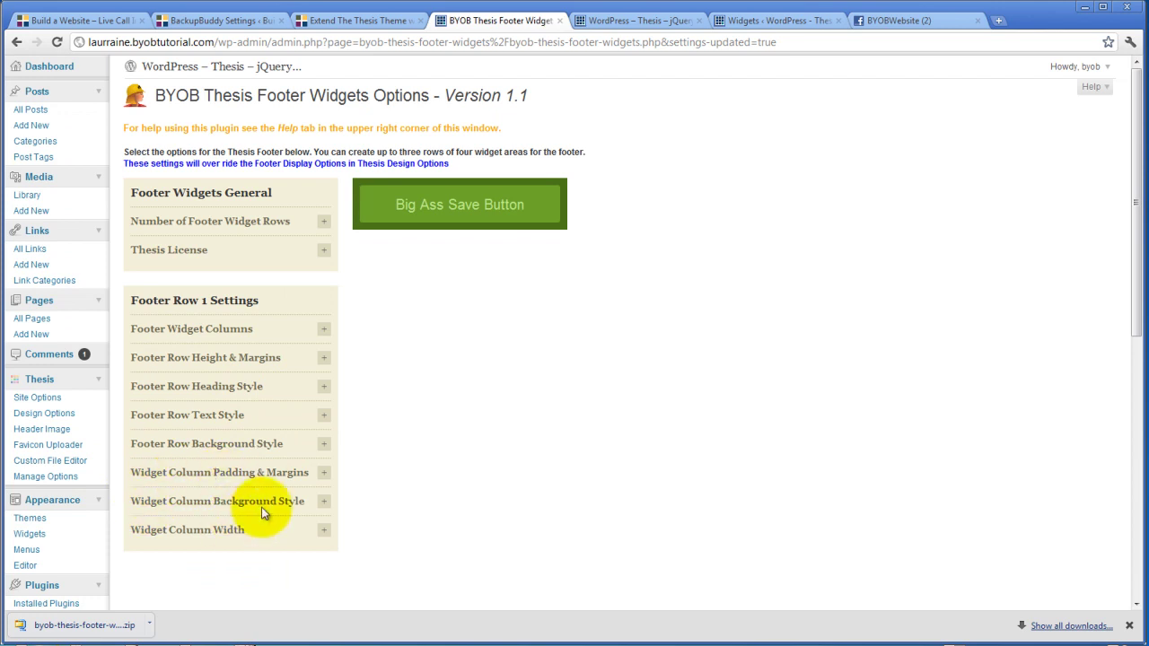
Reload the live fruit page to see the footer columns now light gray
{"action": "left_click", "coordinate": [622, 20]}
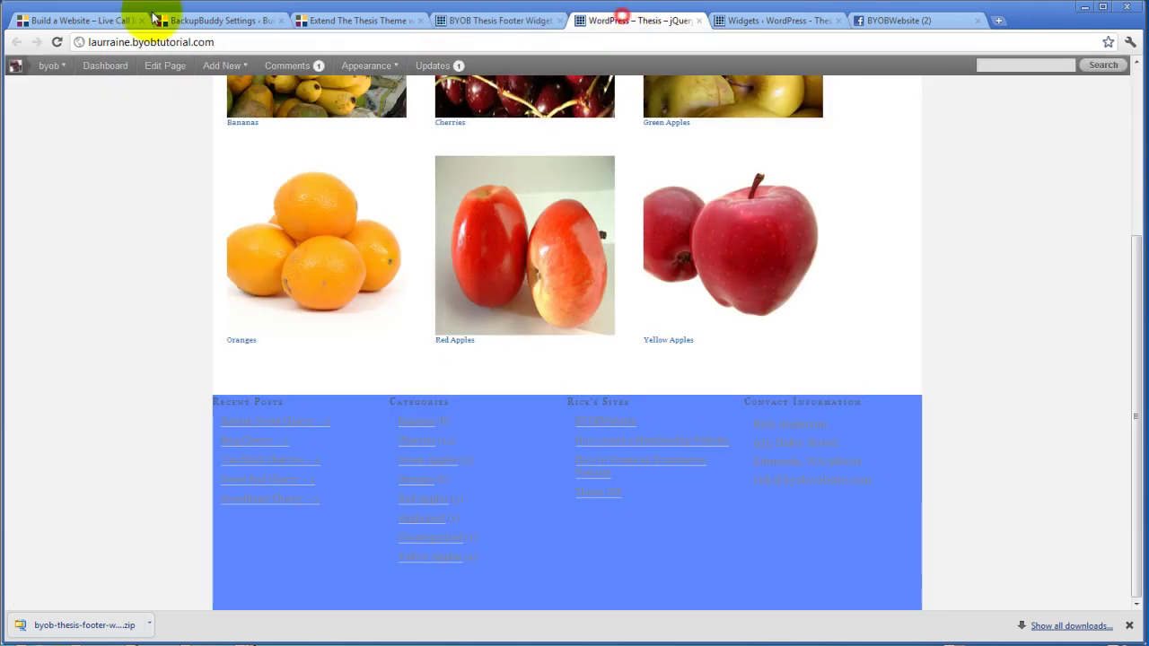
{"action": "left_click", "coordinate": [55, 43]}
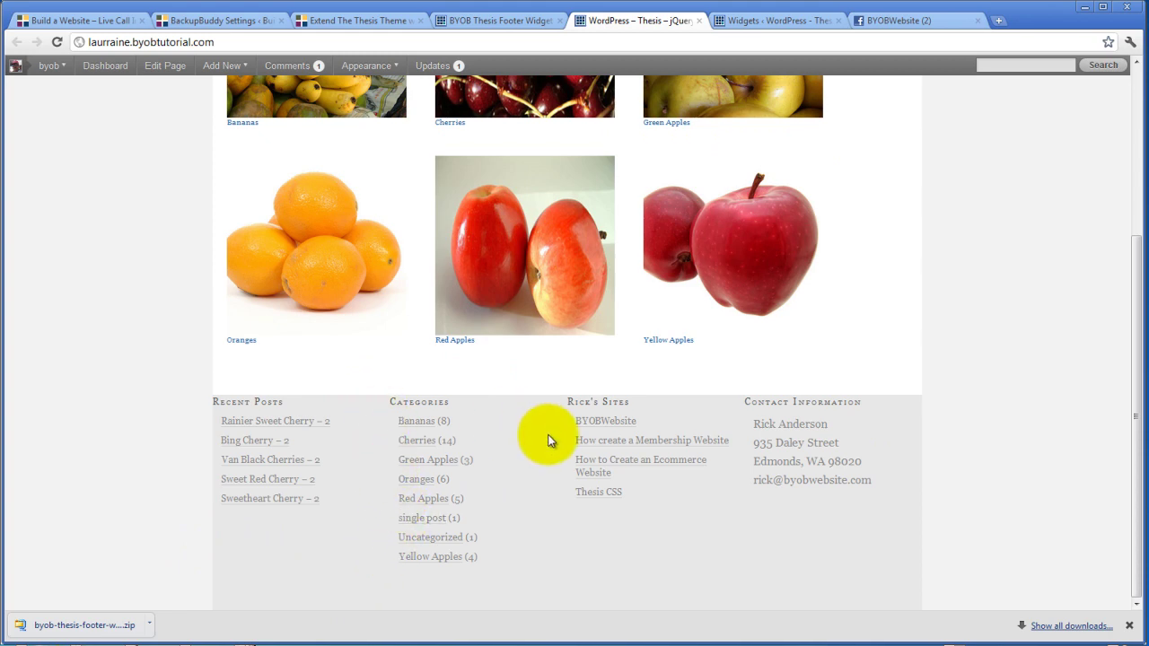
Set the widget column Top and Bottom Margin fields to 10
{"action": "left_click", "coordinate": [499, 22]}
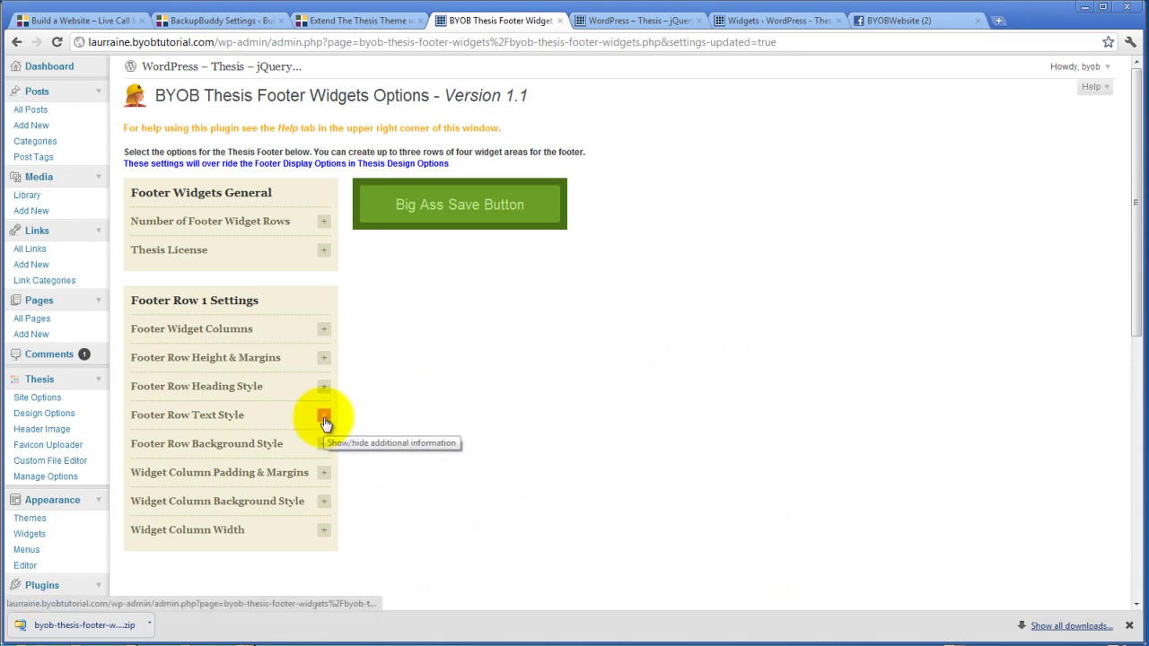
{"action": "left_click", "coordinate": [324, 472]}
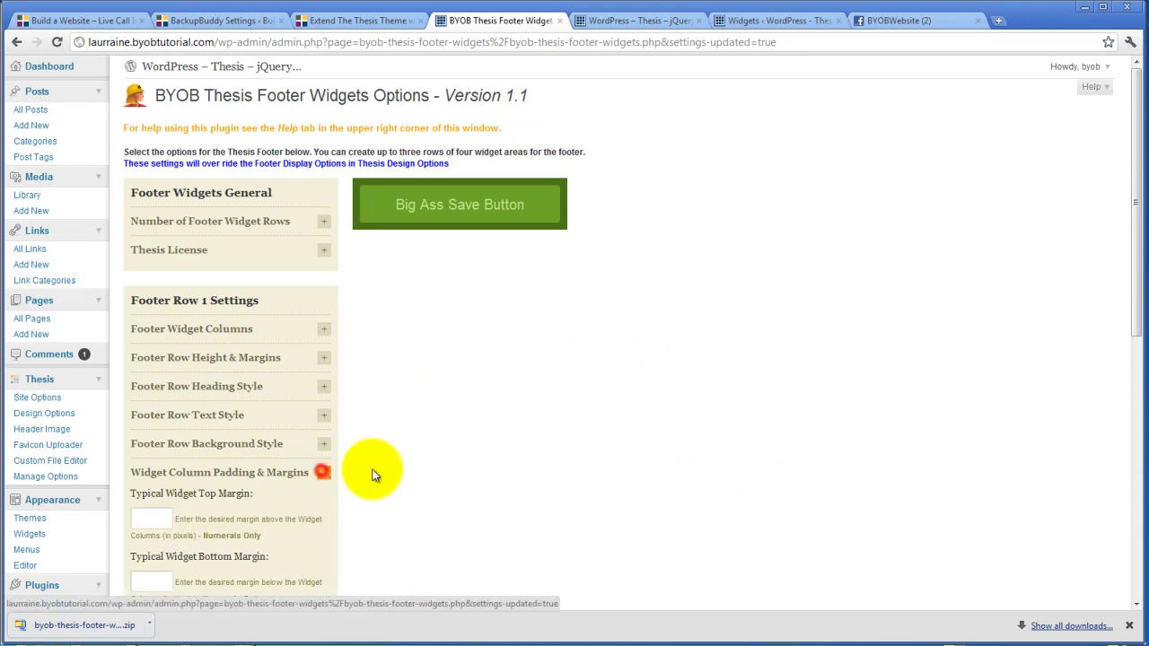
{"action": "scroll", "coordinate": [376, 467], "scroll_direction": "down", "scroll_amount": 2}
{"action": "scroll", "coordinate": [378, 462], "scroll_direction": "down", "scroll_amount": 1}
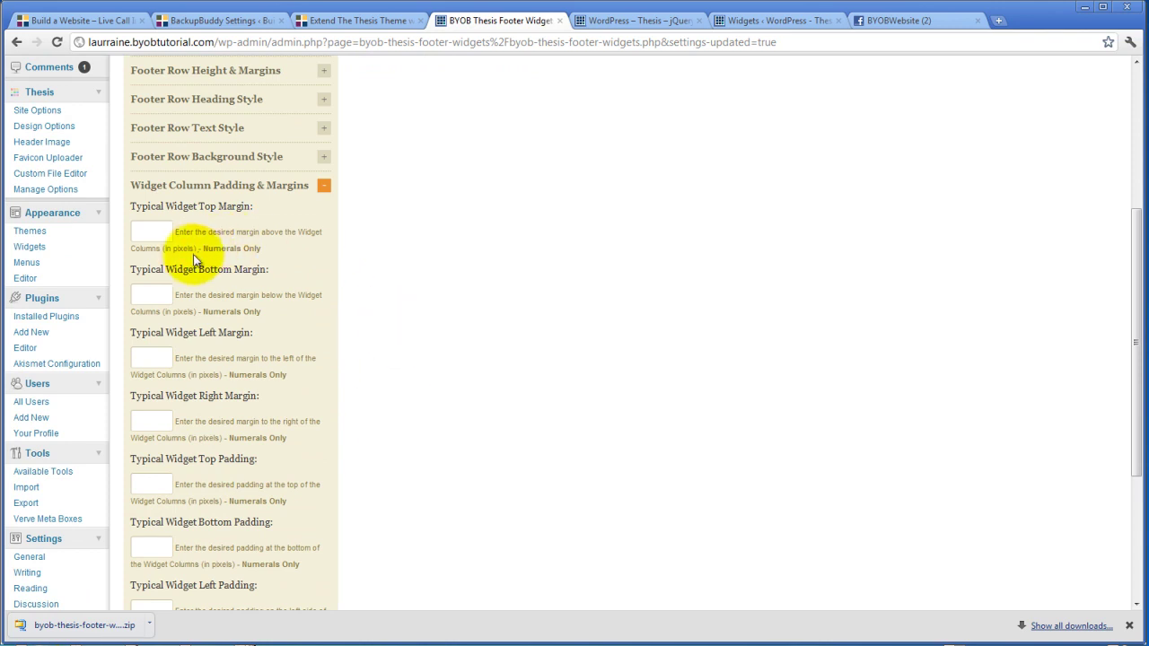
{"action": "left_click", "coordinate": [164, 230]}
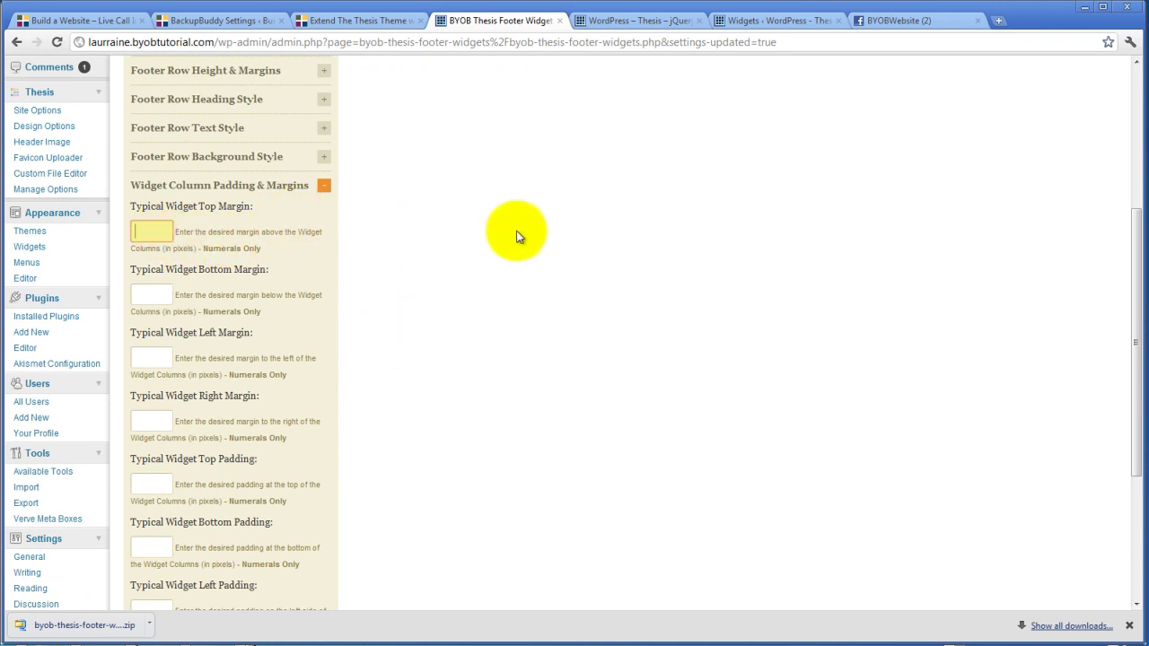
{"action": "type", "text": "10"}
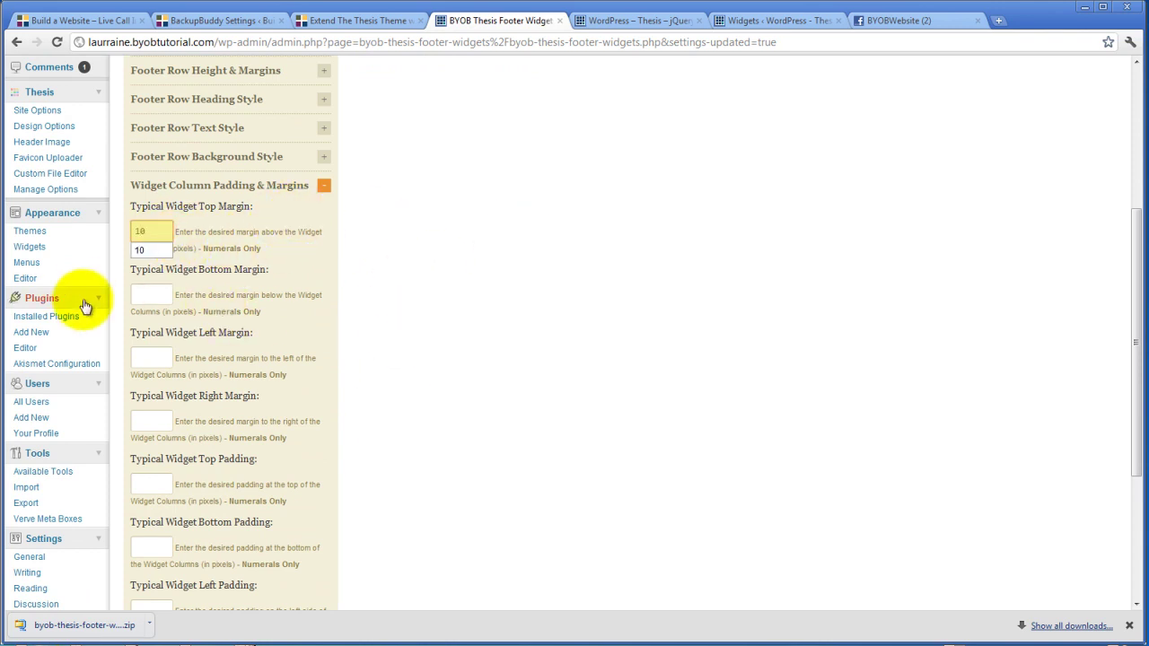
{"action": "left_click", "coordinate": [139, 289]}
{"action": "type", "text": "1"}
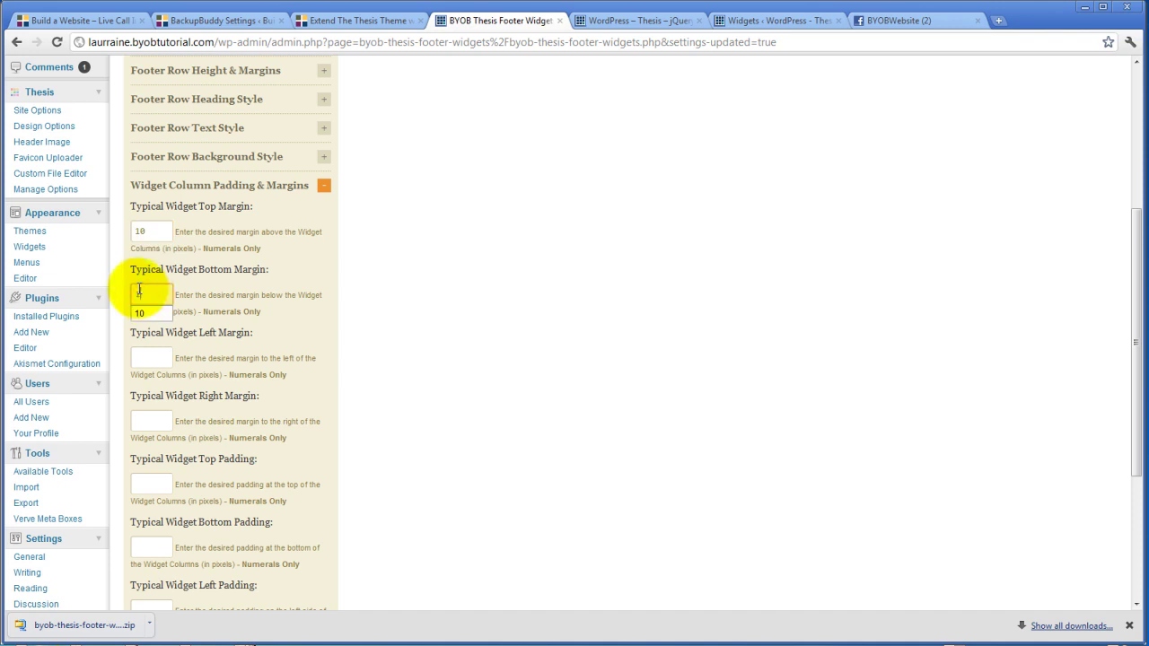
{"action": "type", "text": "0"}
Set the Left and Right Margins to 10 as well and save the margin settings
{"action": "left_click", "coordinate": [140, 358]}
{"action": "type", "text": "10"}
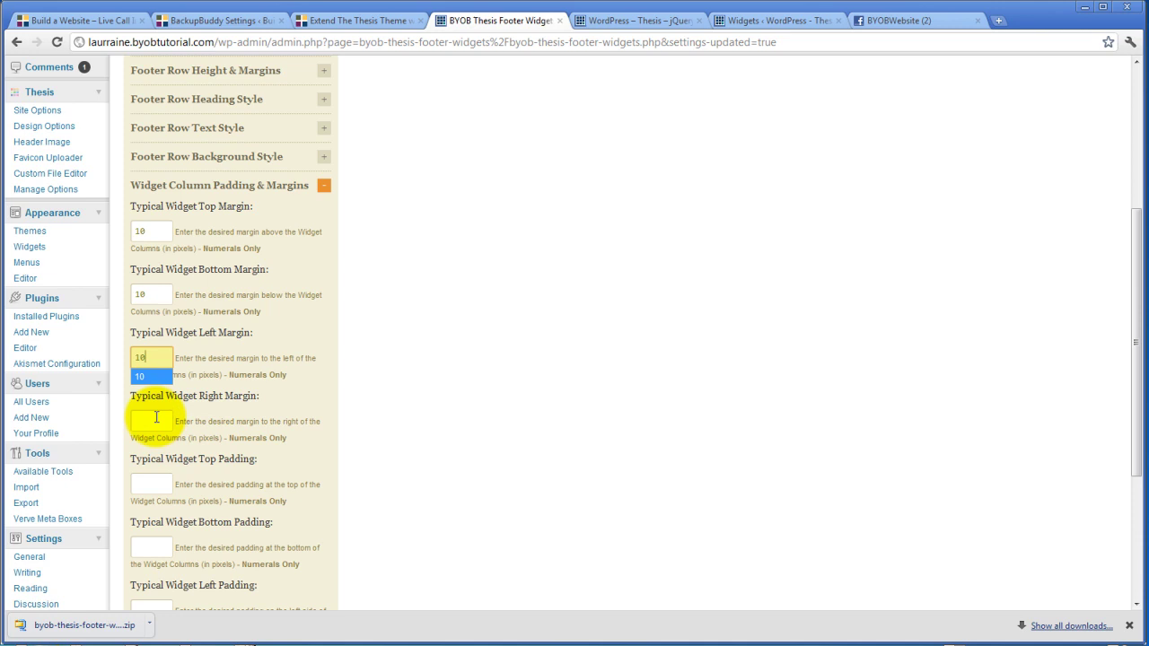
{"action": "left_click", "coordinate": [151, 418]}
{"action": "type", "text": "10"}
{"action": "left_click", "coordinate": [218, 436]}
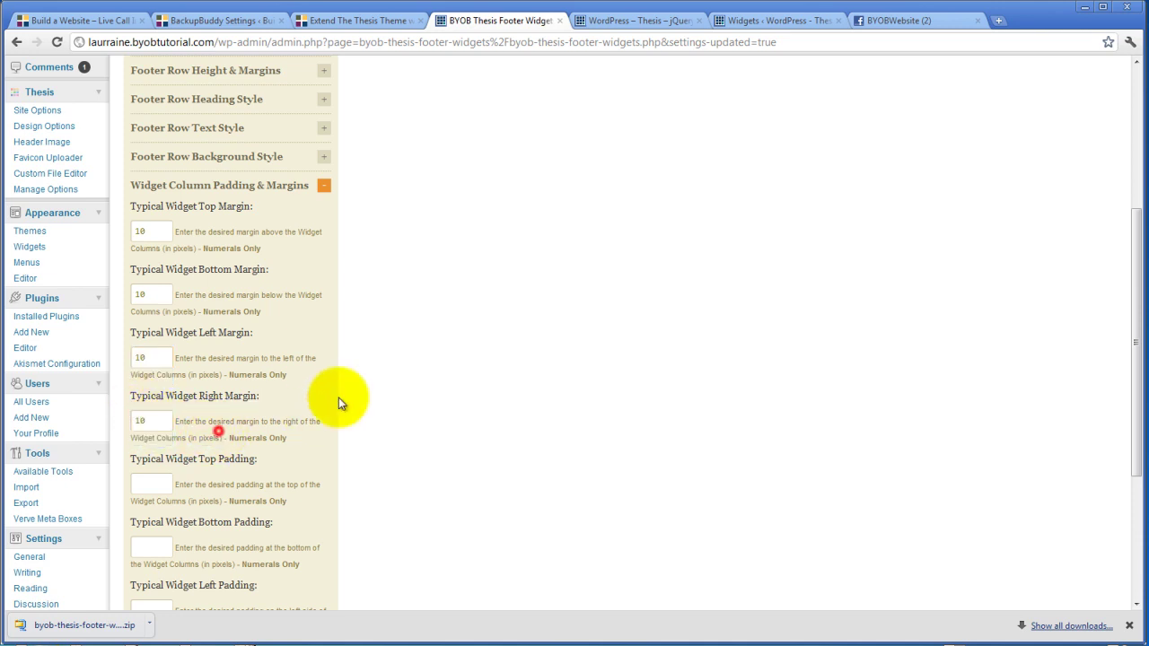
{"action": "scroll", "coordinate": [360, 386], "scroll_direction": "up", "scroll_amount": 3}
{"action": "left_click", "coordinate": [474, 206]}
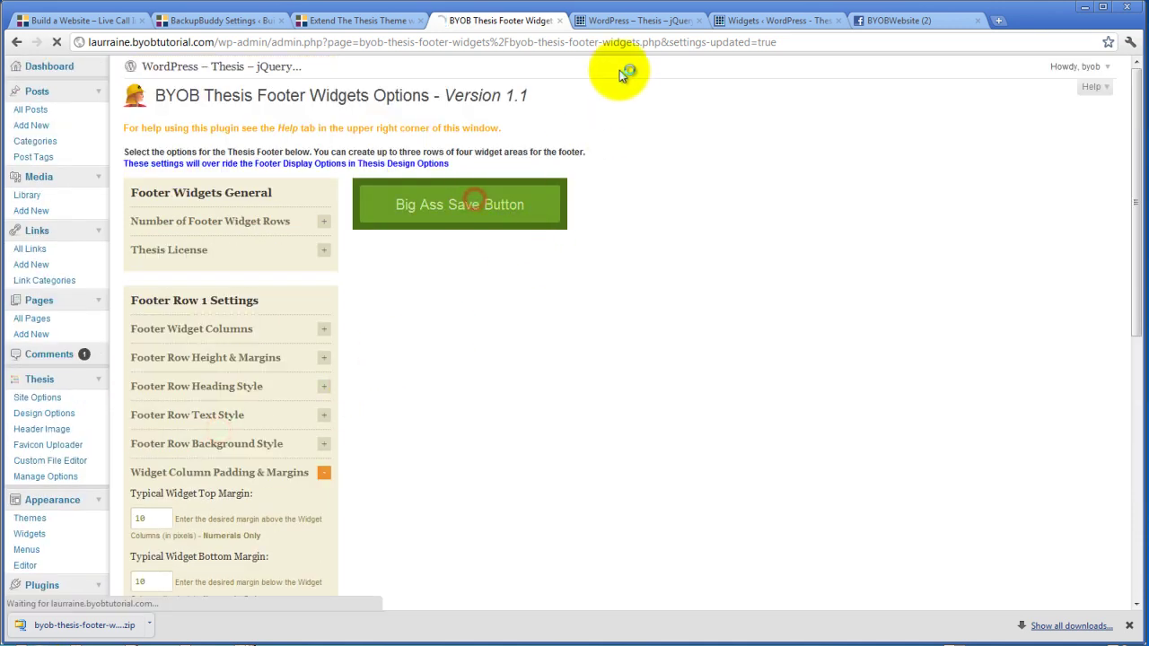
{"action": "left_click", "coordinate": [625, 20]}
Reload the site to see gray columns separated by blue strips, then return to footer options
{"action": "left_click", "coordinate": [56, 42]}
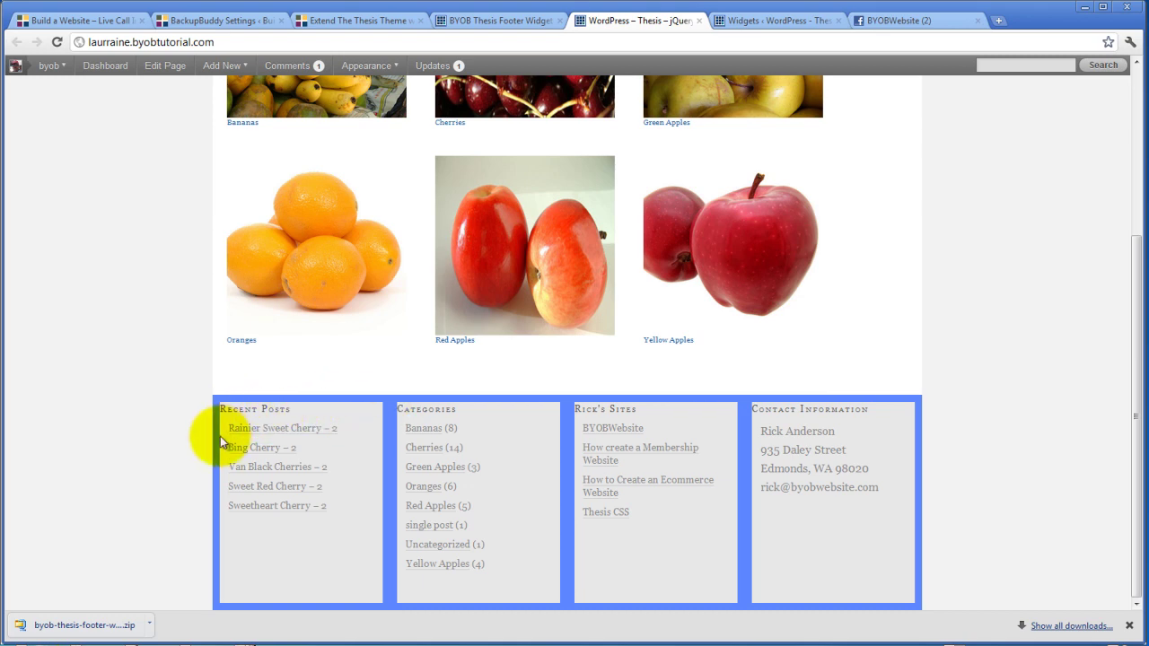
{"action": "left_click", "coordinate": [507, 20]}
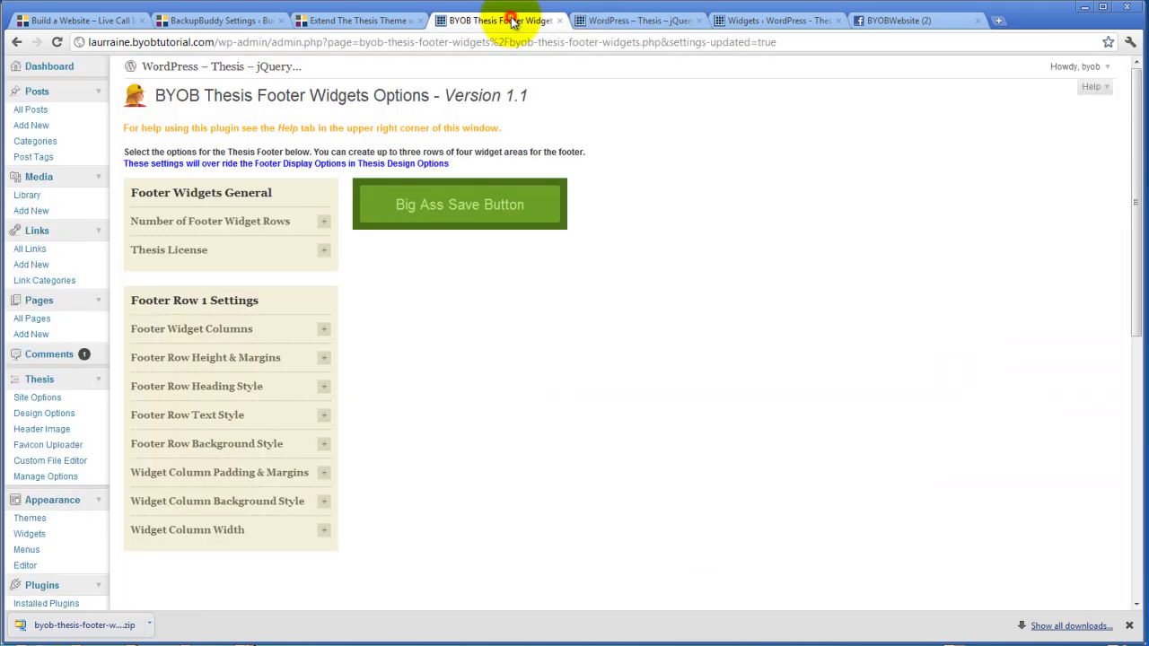
Set the widget column padding to 20 px top and 10 px bottom, left and right
{"action": "left_click", "coordinate": [327, 473]}
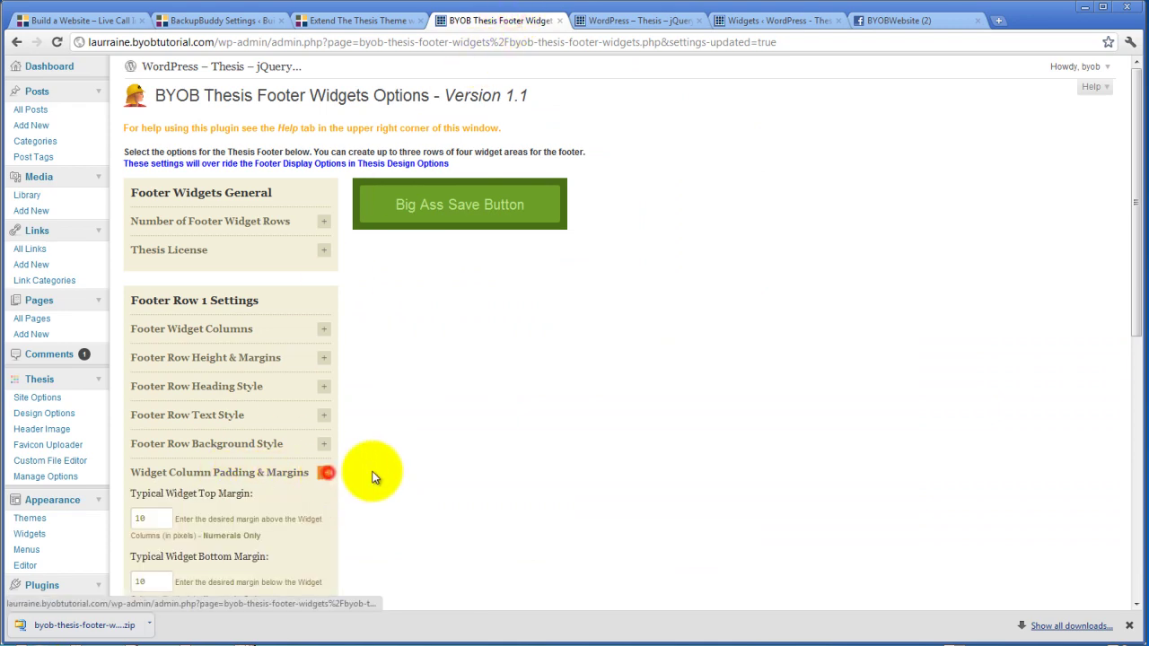
{"action": "scroll", "coordinate": [371, 471], "scroll_direction": "down", "scroll_amount": 5}
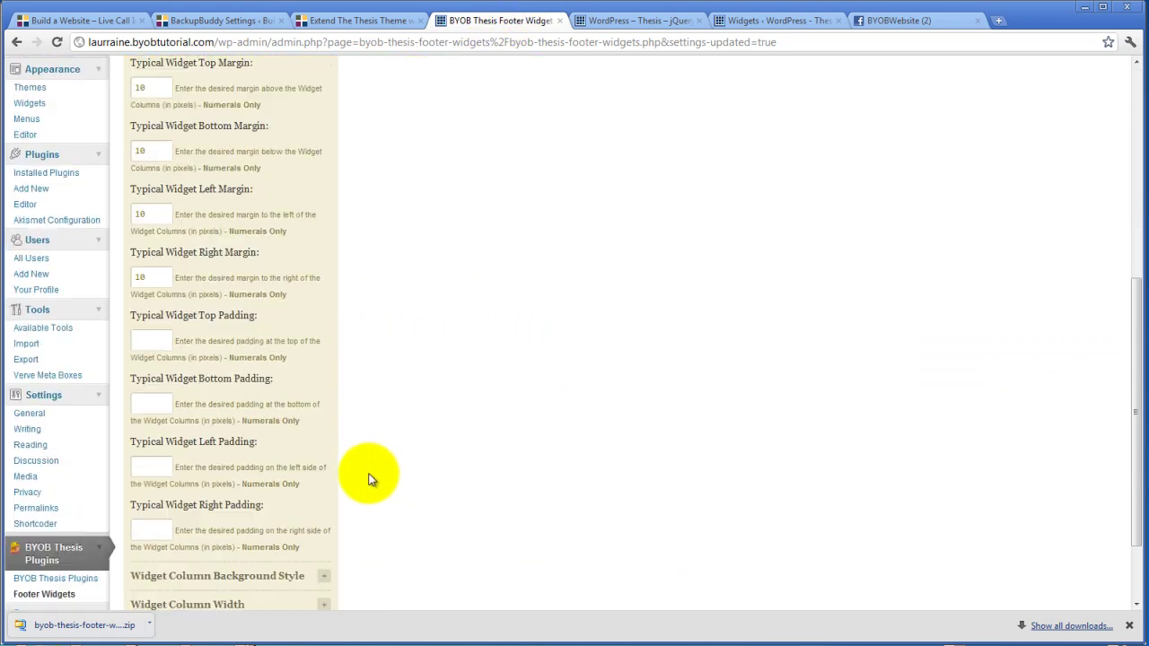
{"action": "left_click", "coordinate": [160, 341]}
{"action": "type", "text": "20"}
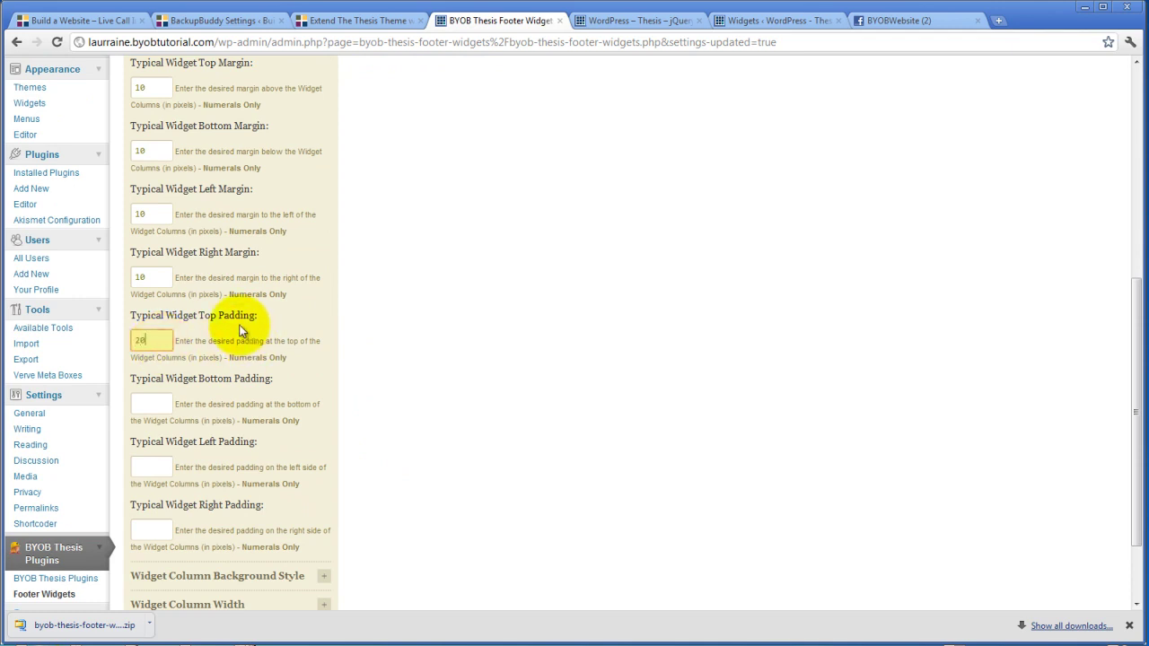
{"action": "left_click", "coordinate": [160, 401]}
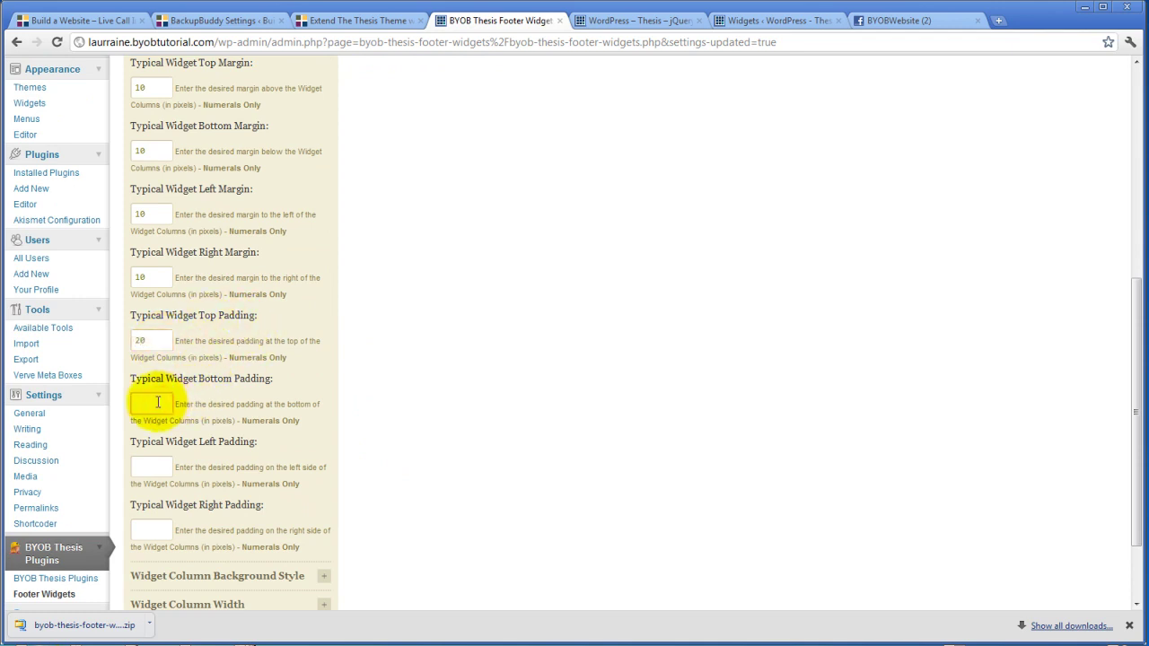
{"action": "type", "text": "10"}
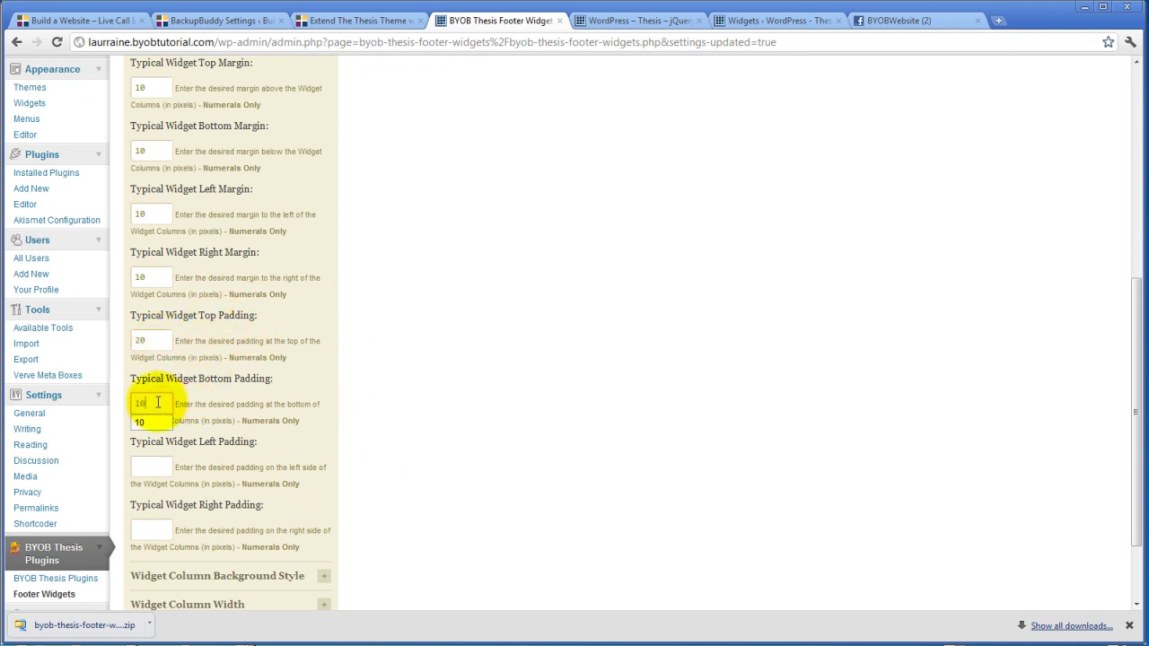
{"action": "left_click", "coordinate": [148, 468]}
{"action": "type", "text": "10"}
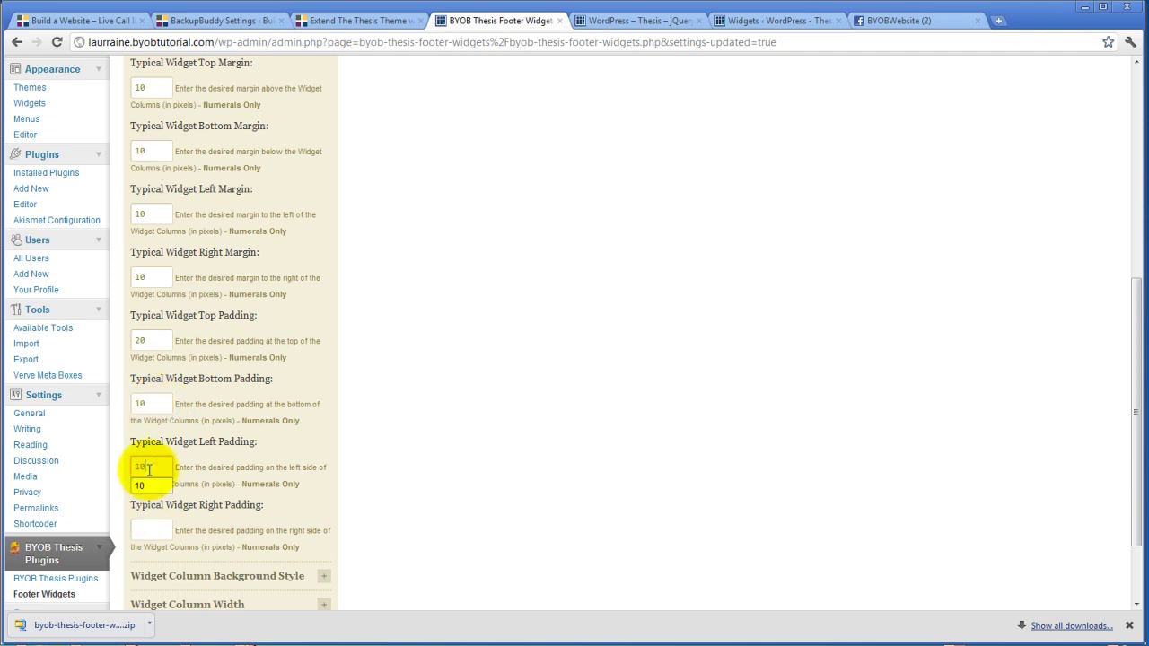
{"action": "left_click", "coordinate": [158, 525]}
{"action": "type", "text": "10"}
Save the new widget column padding settings with the Big Ass Save Button
{"action": "left_click", "coordinate": [304, 457]}
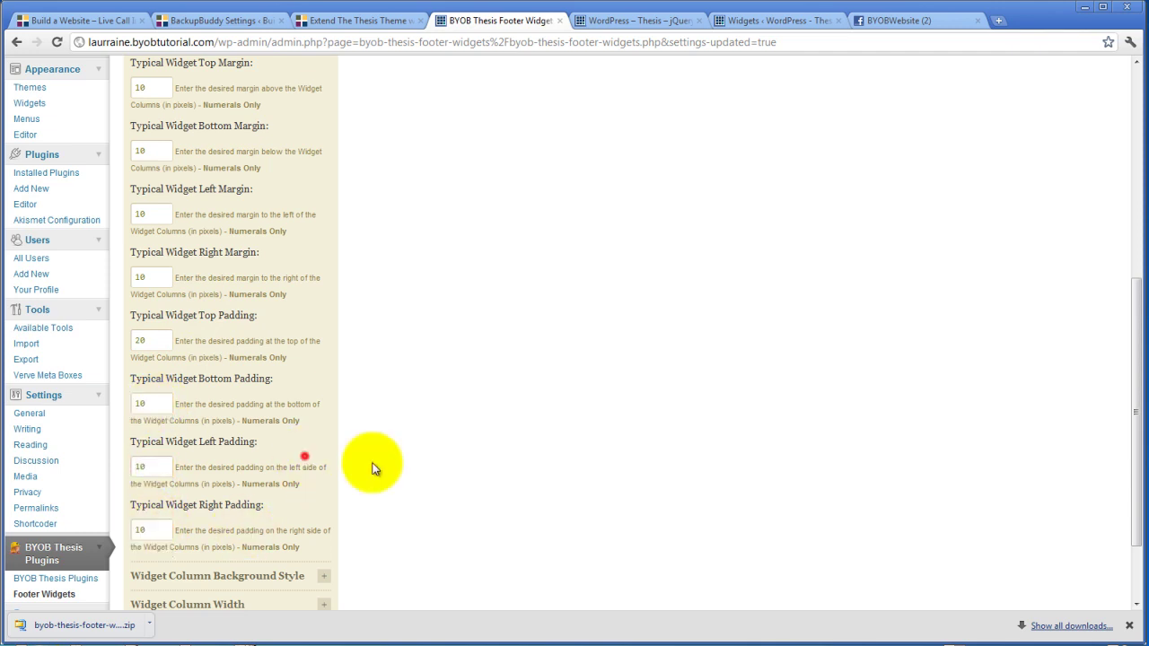
{"action": "scroll", "coordinate": [452, 465], "scroll_direction": "up", "scroll_amount": 3}
{"action": "scroll", "coordinate": [453, 465], "scroll_direction": "up", "scroll_amount": 5}
{"action": "left_click", "coordinate": [465, 204]}
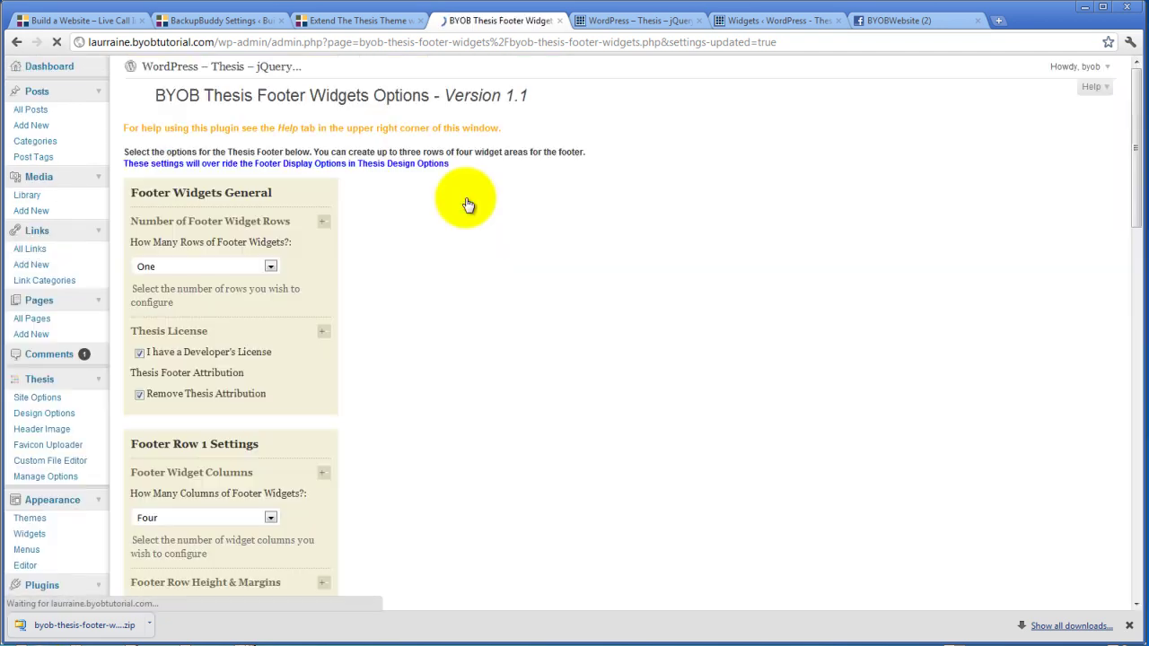
Reload the live fruit page and scroll to the footer to check the padded gray columns
{"action": "left_click", "coordinate": [651, 22]}
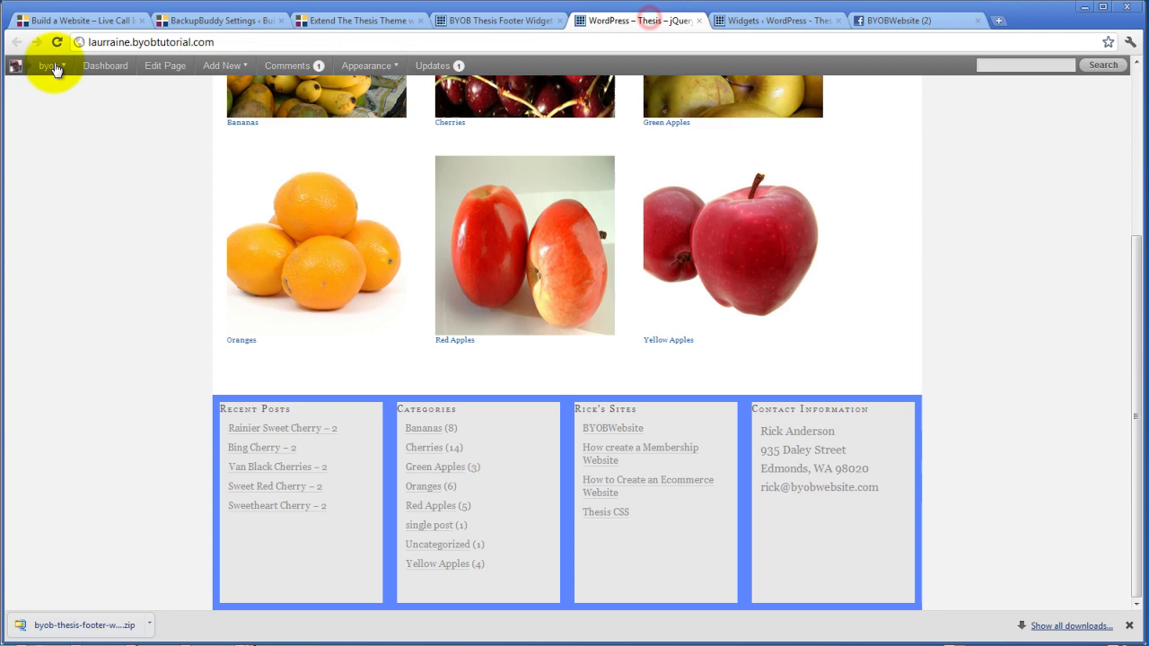
{"action": "left_click", "coordinate": [57, 42]}
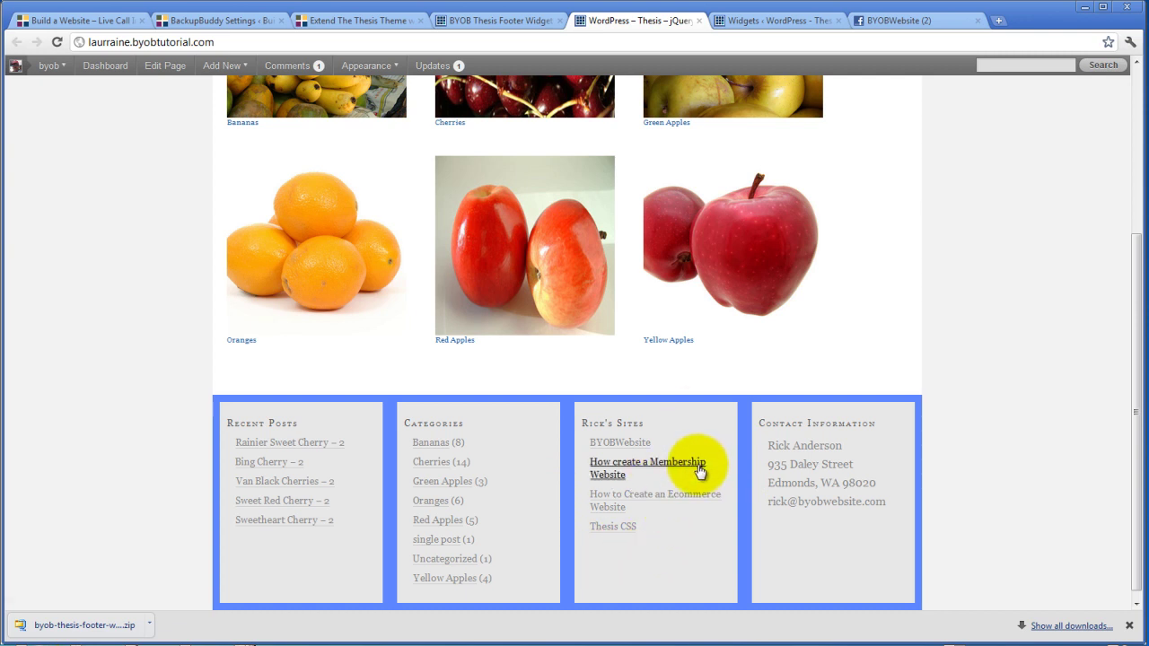
{"action": "scroll", "coordinate": [123, 479], "scroll_direction": "down", "scroll_amount": 1}
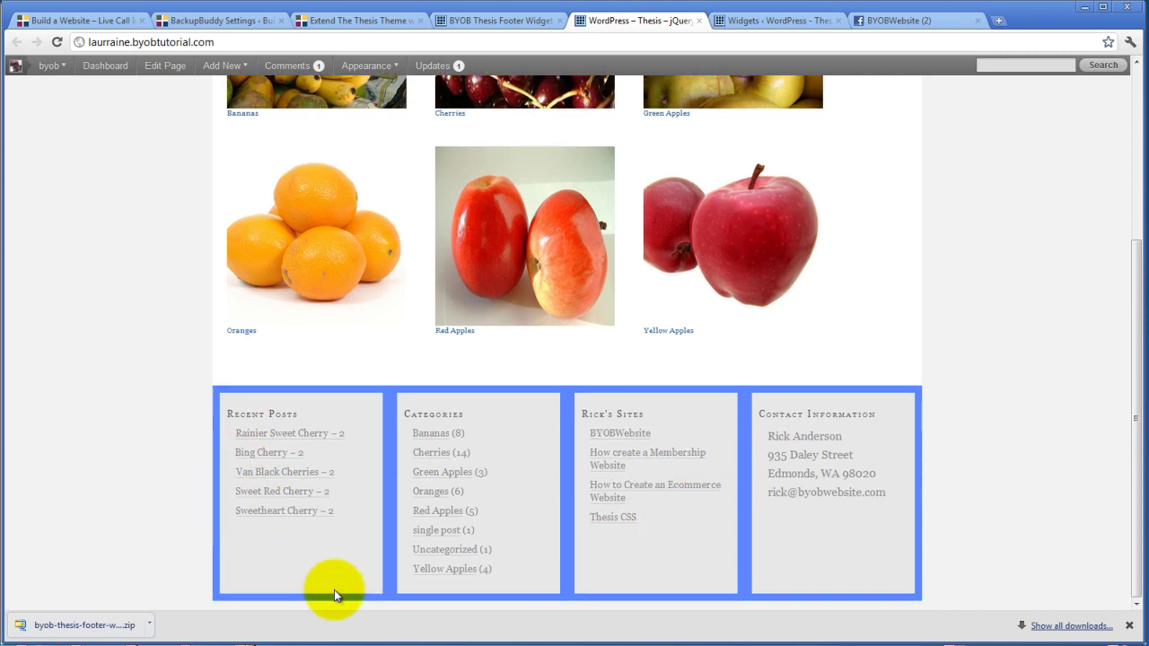